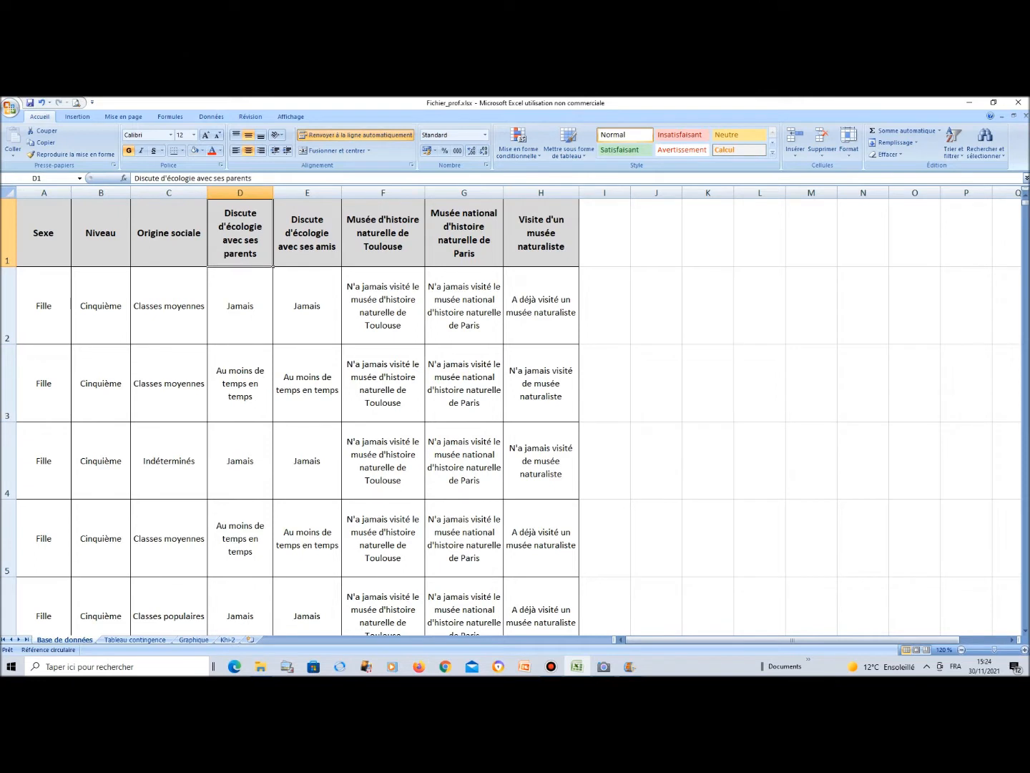
- Examine the variable headers in row 1 of the Base de données sheet, including Origine sociale and Musée national d'histoire naturelle de Paris
{"action": "left_click", "coordinate": [307, 233]}
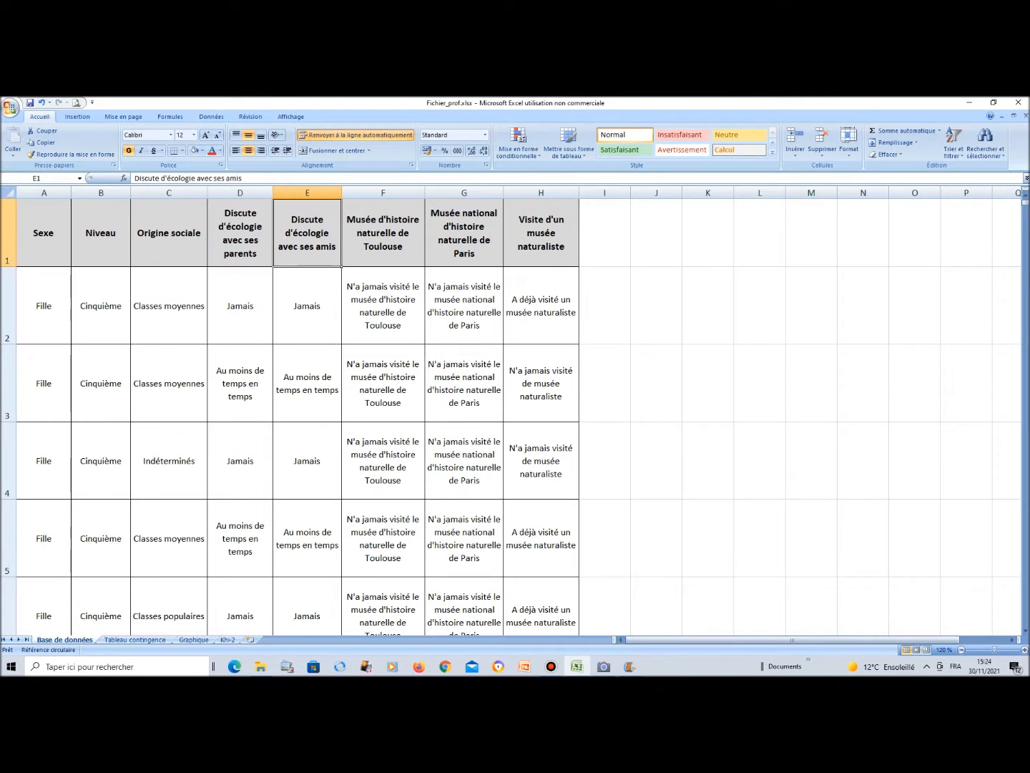
{"action": "left_click", "coordinate": [383, 232]}
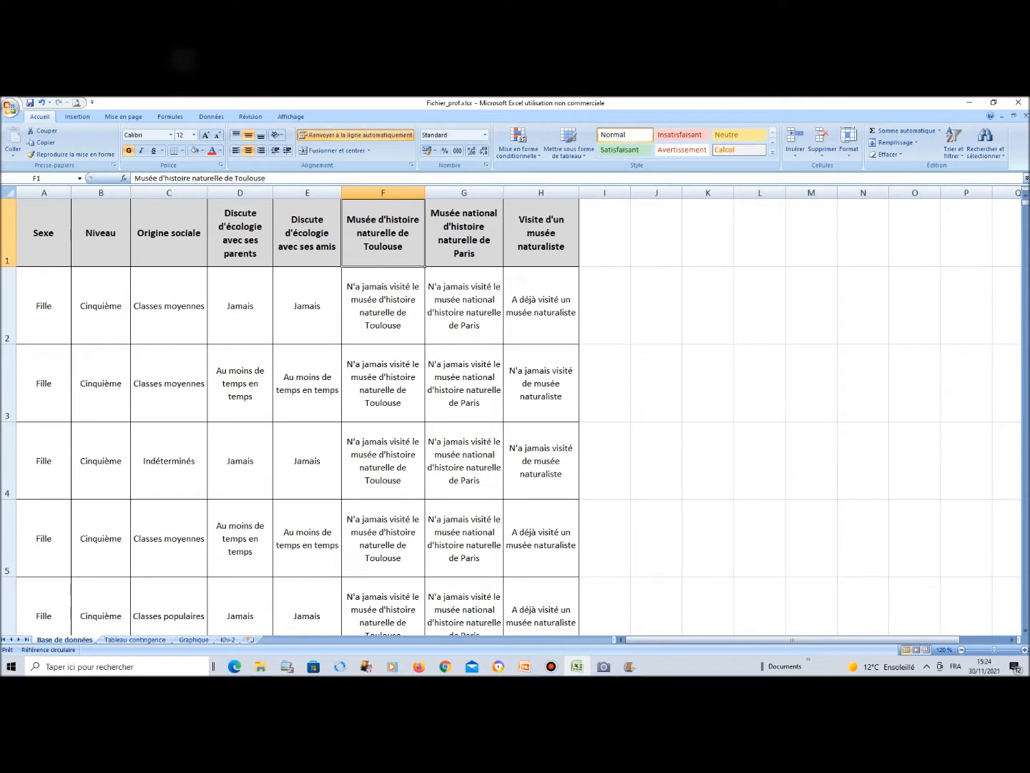
{"action": "left_click", "coordinate": [464, 232]}
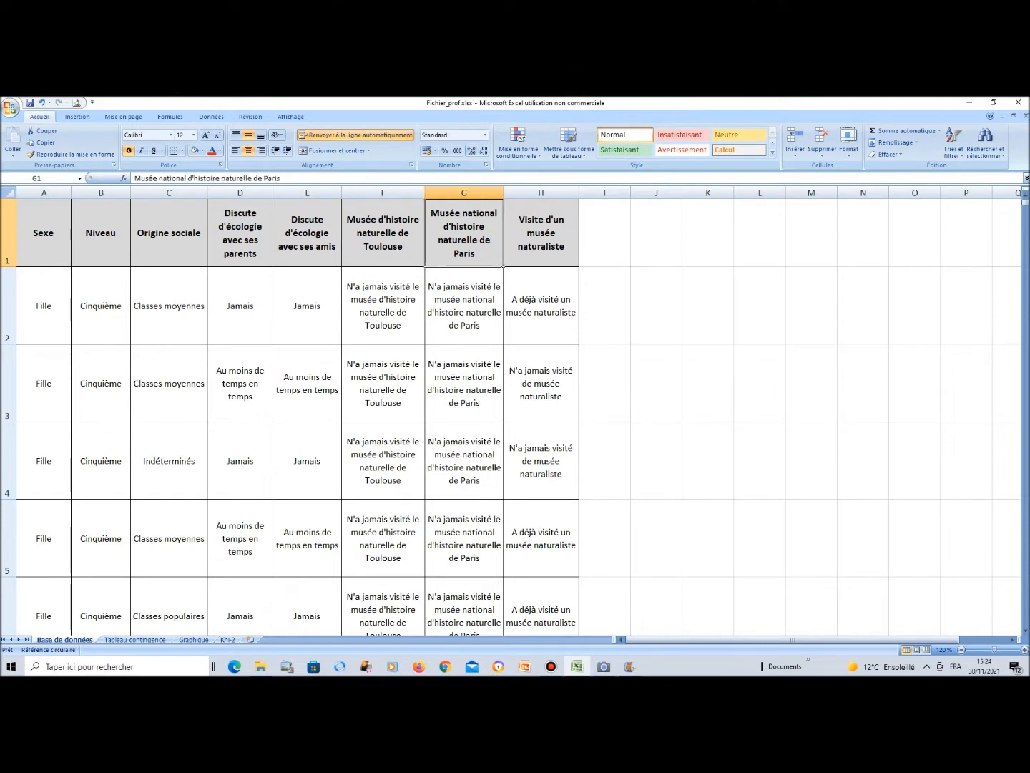
{"action": "left_click", "coordinate": [541, 232]}
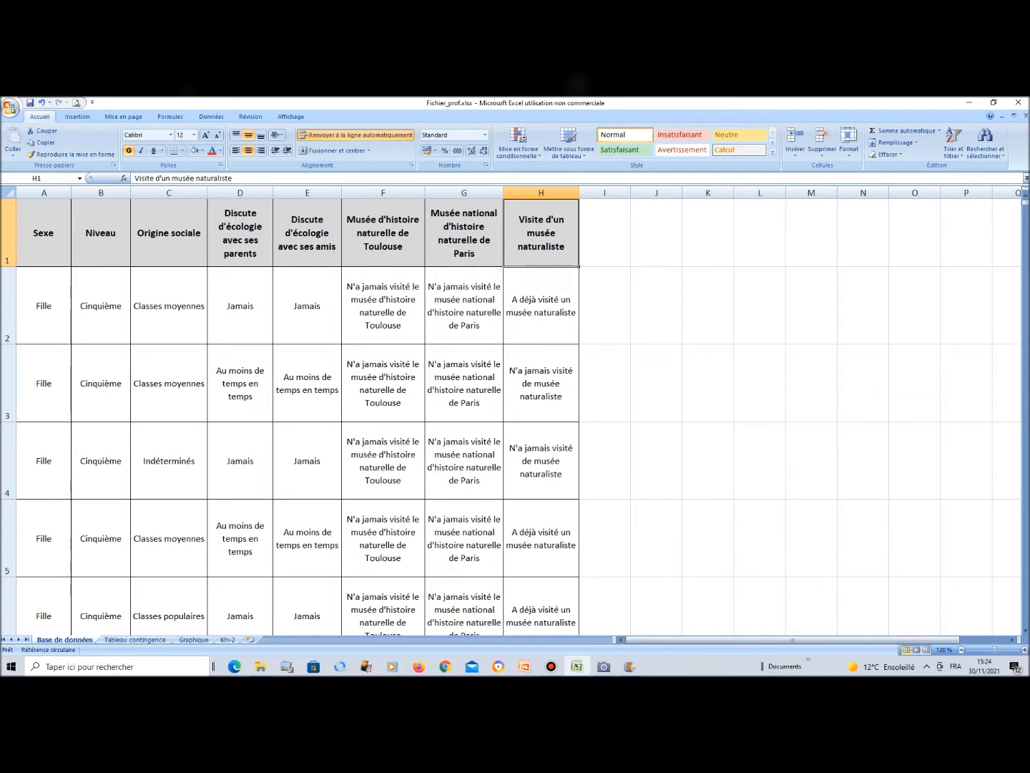
{"action": "key", "text": "Home"}
{"action": "key", "text": "shift+Right"}
{"action": "key", "text": "shift+Right"}
{"action": "key", "text": "shift+Right"}
{"action": "key", "text": "shift+Right"}
{"action": "key", "text": "shift+Right"}
{"action": "key", "text": "shift+Right"}
{"action": "key", "text": "shift+Right"}
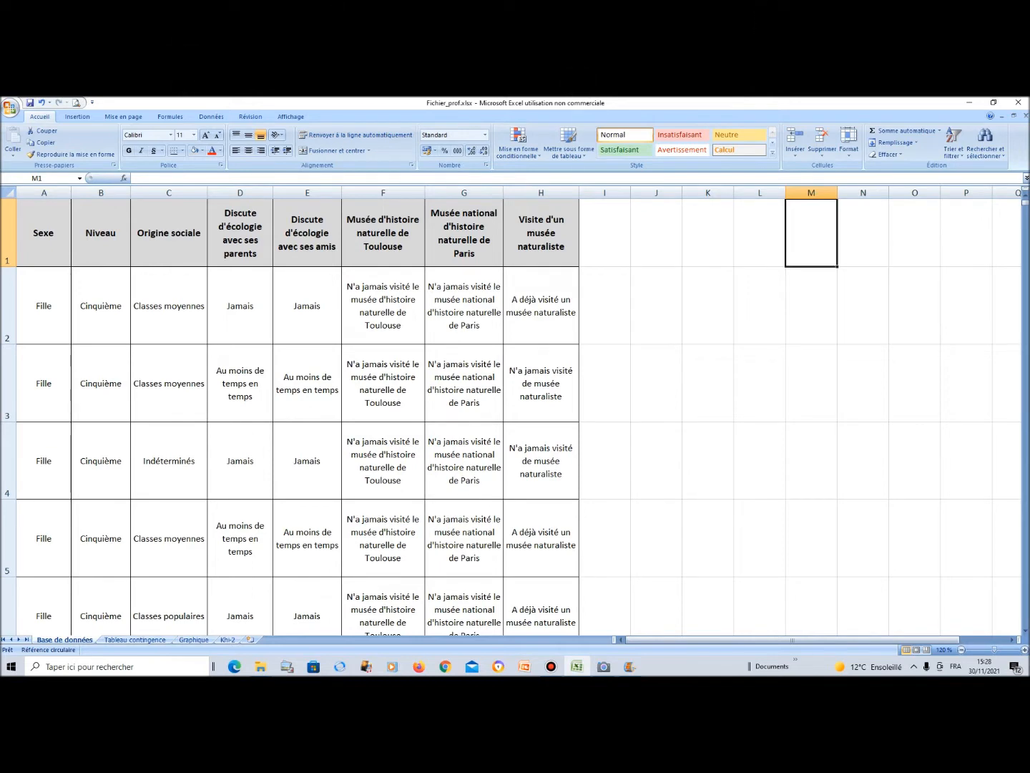
{"action": "left_click", "coordinate": [168, 233]}
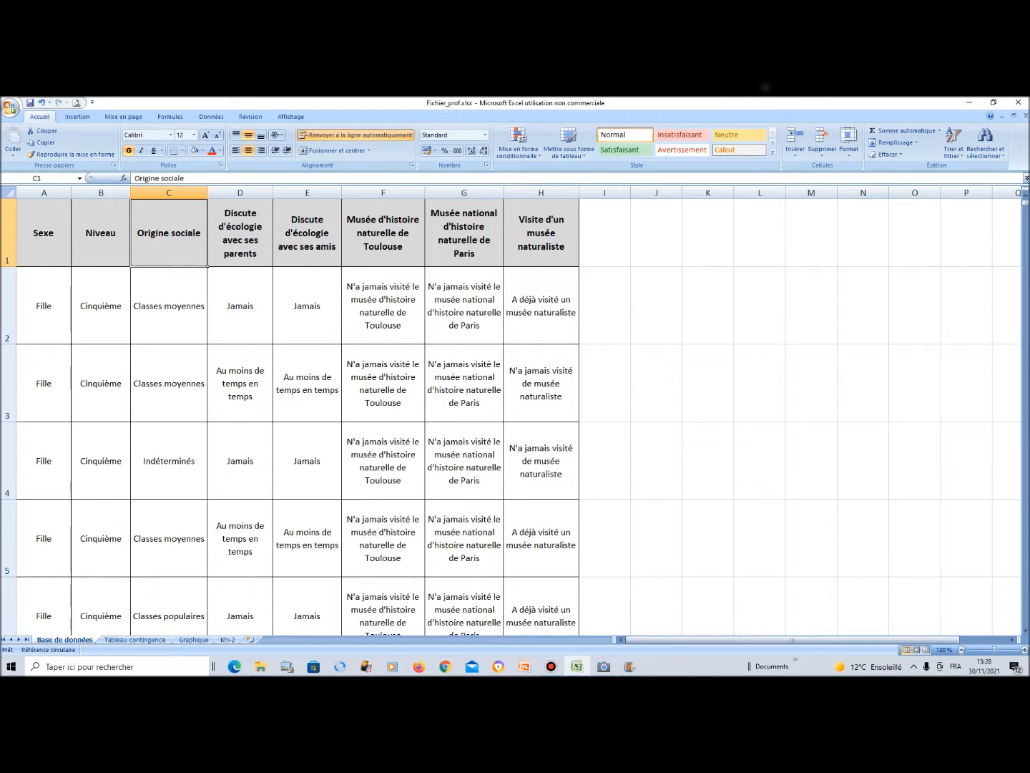
{"action": "left_click", "coordinate": [465, 233]}
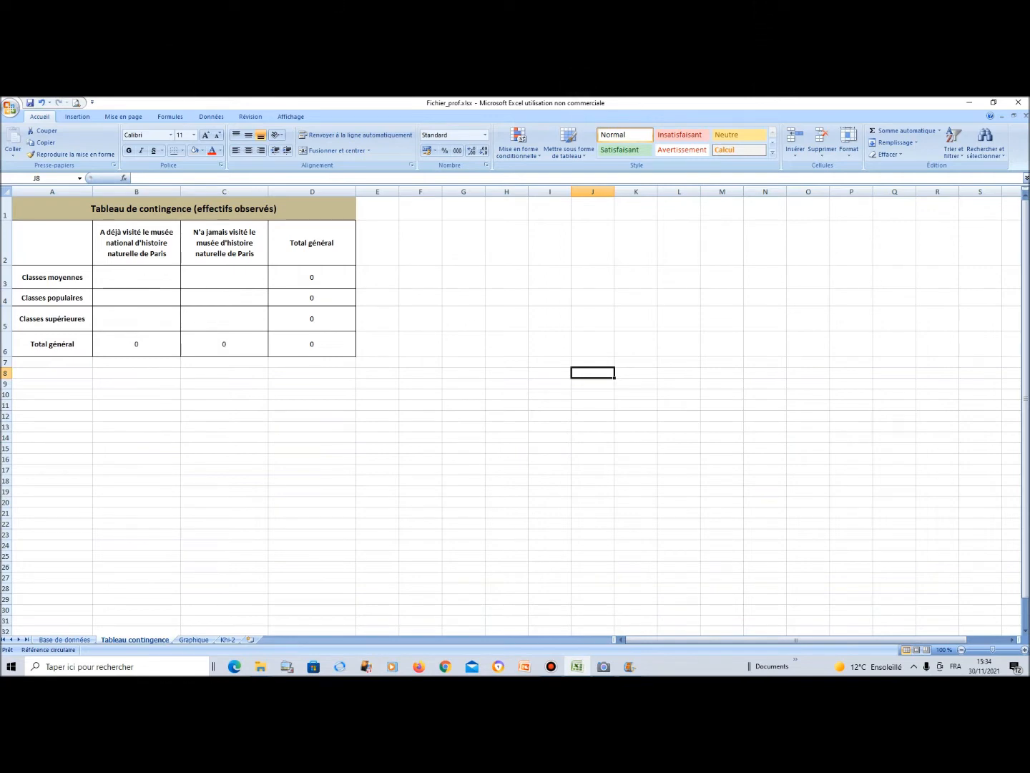
- Examine the social class row labels and the museum visit column labels of the empty table on the Tableau contingence sheet
{"action": "left_click_drag", "start_coordinate": [50, 243], "coordinate": [54, 318]}
{"action": "left_click", "coordinate": [53, 277]}
{"action": "left_click", "coordinate": [52, 298]}
{"action": "left_click", "coordinate": [52, 319]}
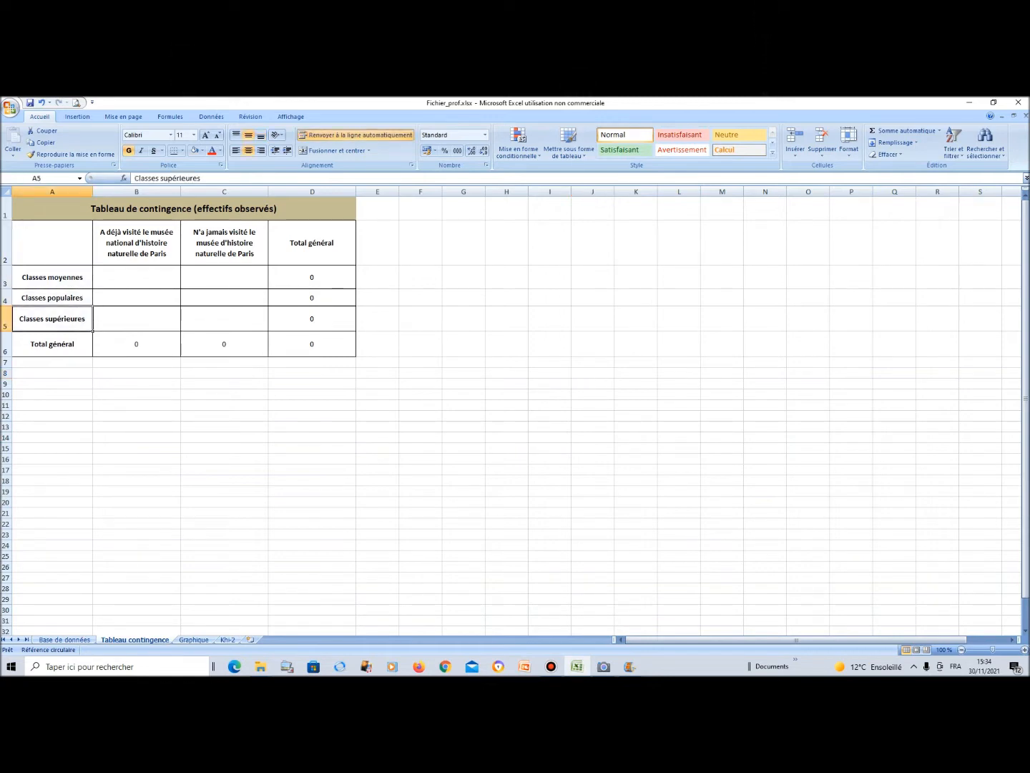
{"action": "left_click", "coordinate": [137, 242]}
{"action": "left_click", "coordinate": [224, 242]}
{"action": "left_click", "coordinate": [506, 319]}
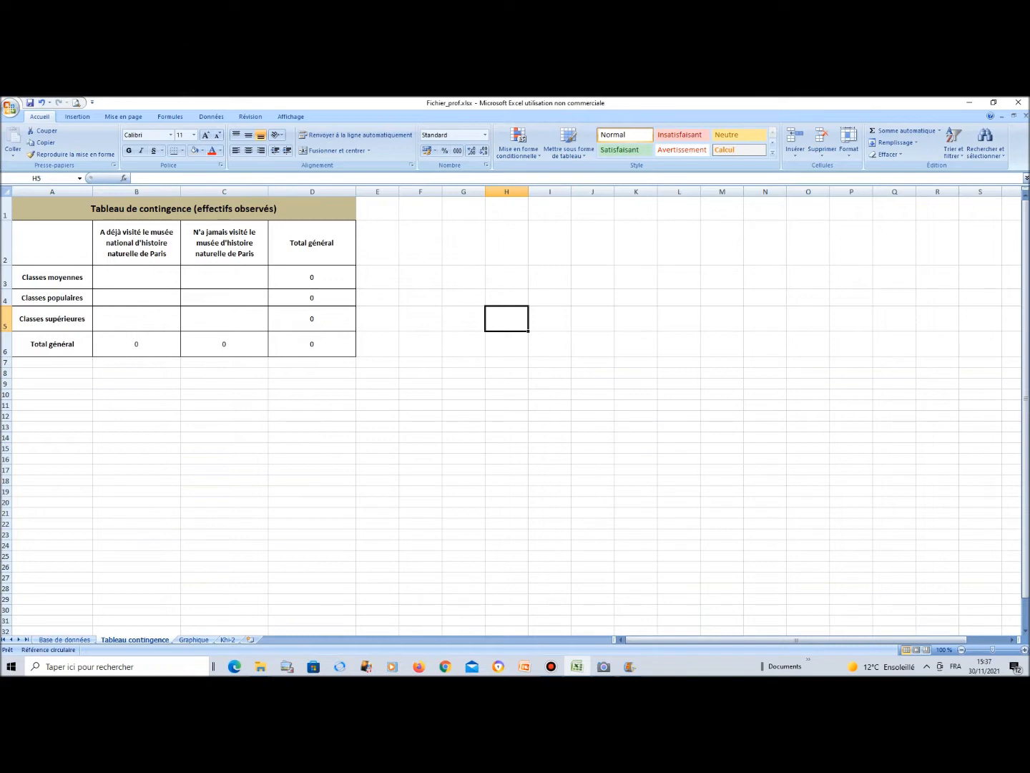
- Create a pivot table on a new worksheet from the whole Base de données range A1:H354
{"action": "left_click", "coordinate": [64, 640]}
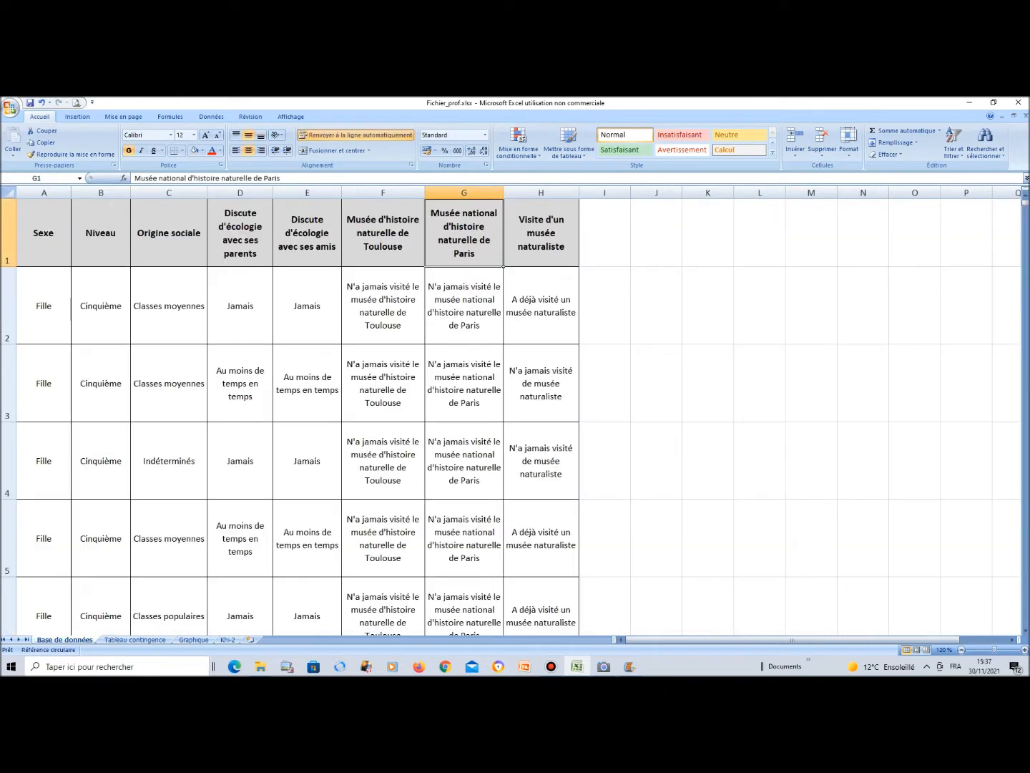
{"action": "left_click_drag", "start_coordinate": [44, 233], "coordinate": [541, 243]}
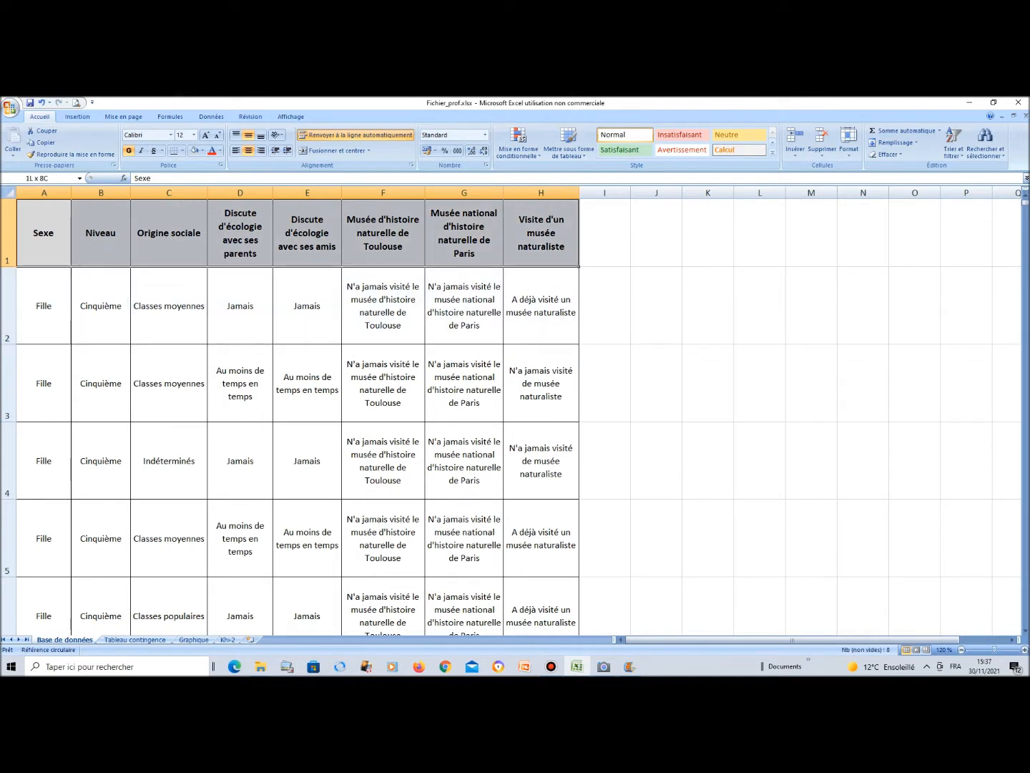
{"action": "left_click_drag", "start_coordinate": [541, 243], "coordinate": [577, 585]}
{"action": "scroll", "coordinate": [576, 506], "scroll_direction": "down", "scroll_amount": 20}
{"action": "scroll", "coordinate": [578, 508], "scroll_direction": "down", "scroll_amount": 20}
{"action": "scroll", "coordinate": [578, 505], "scroll_direction": "down", "scroll_amount": 12}
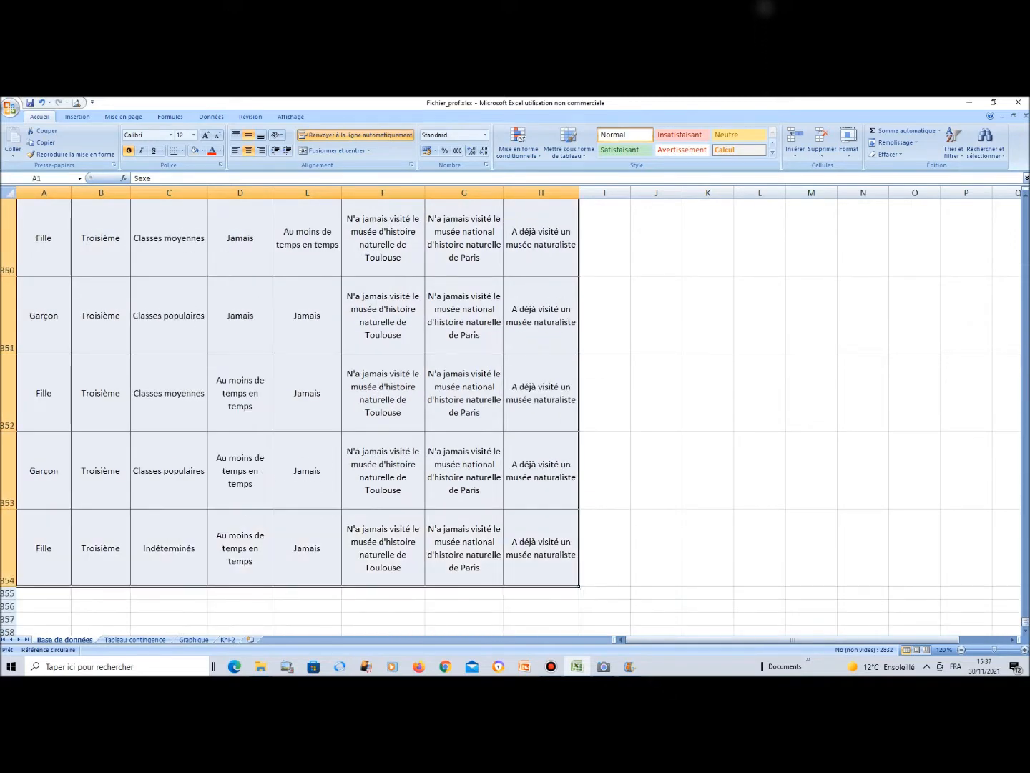
{"action": "left_click", "coordinate": [78, 117]}
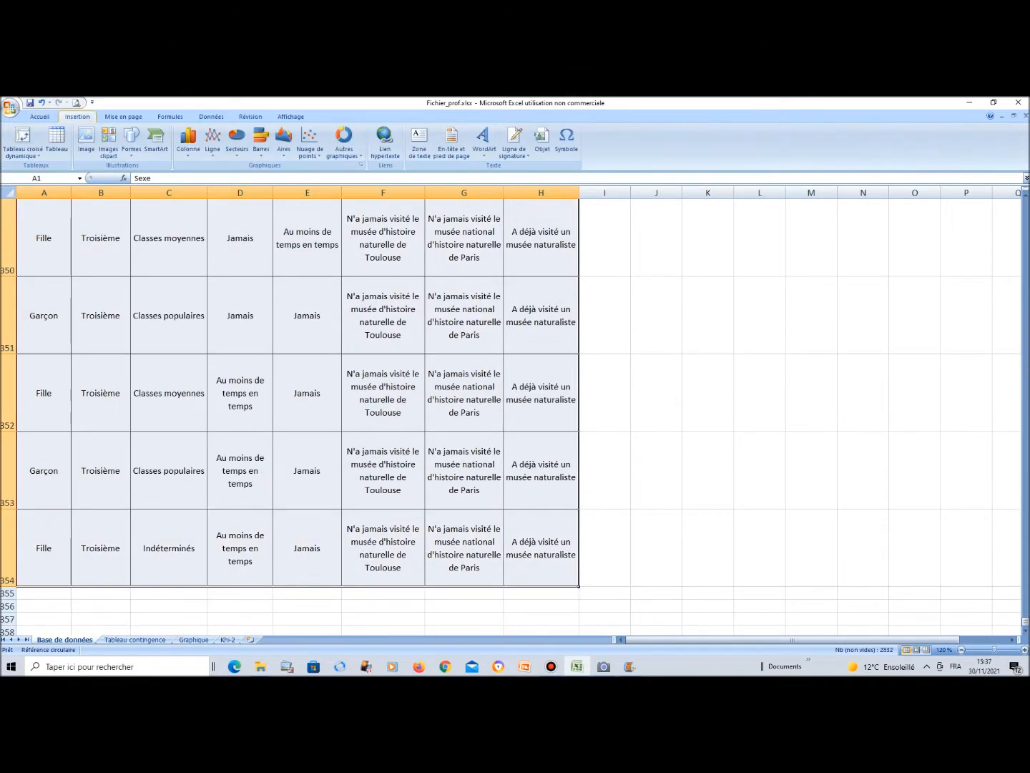
{"action": "left_click", "coordinate": [22, 153]}
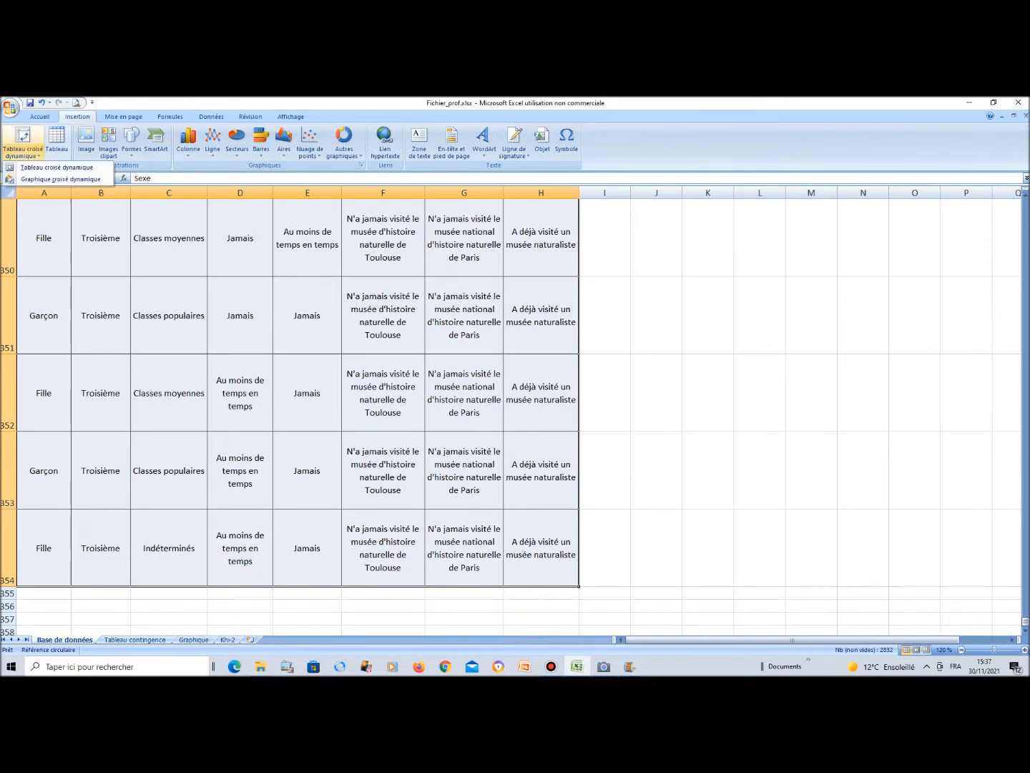
{"action": "left_click", "coordinate": [56, 166]}
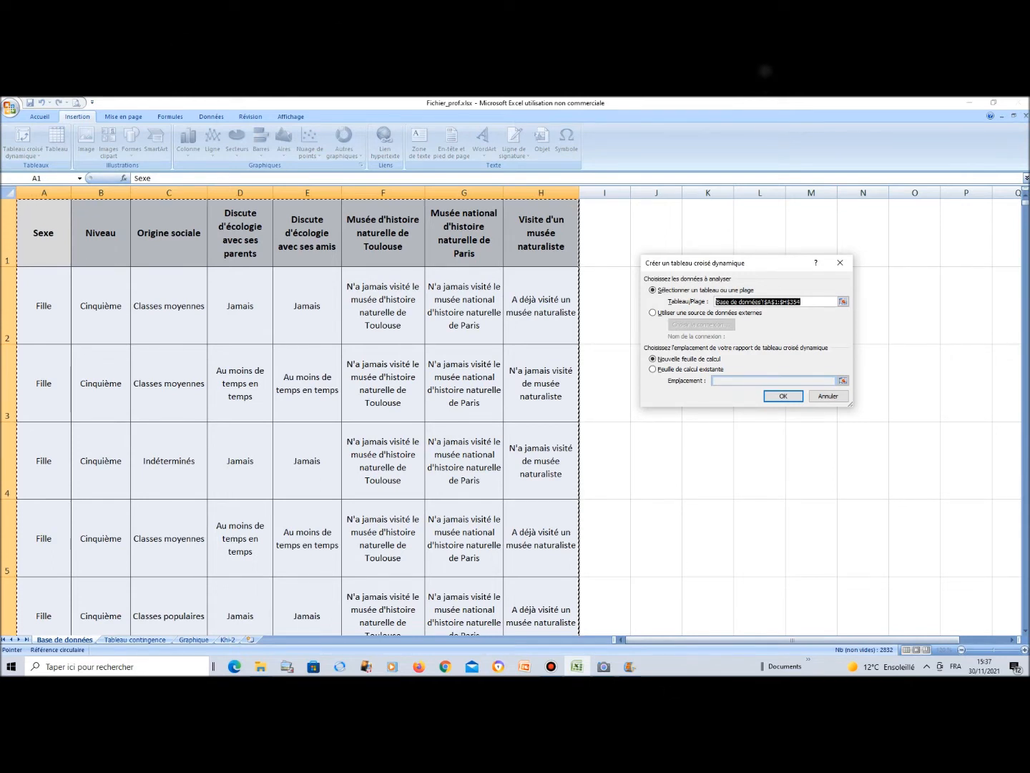
{"action": "key", "text": "Return"}
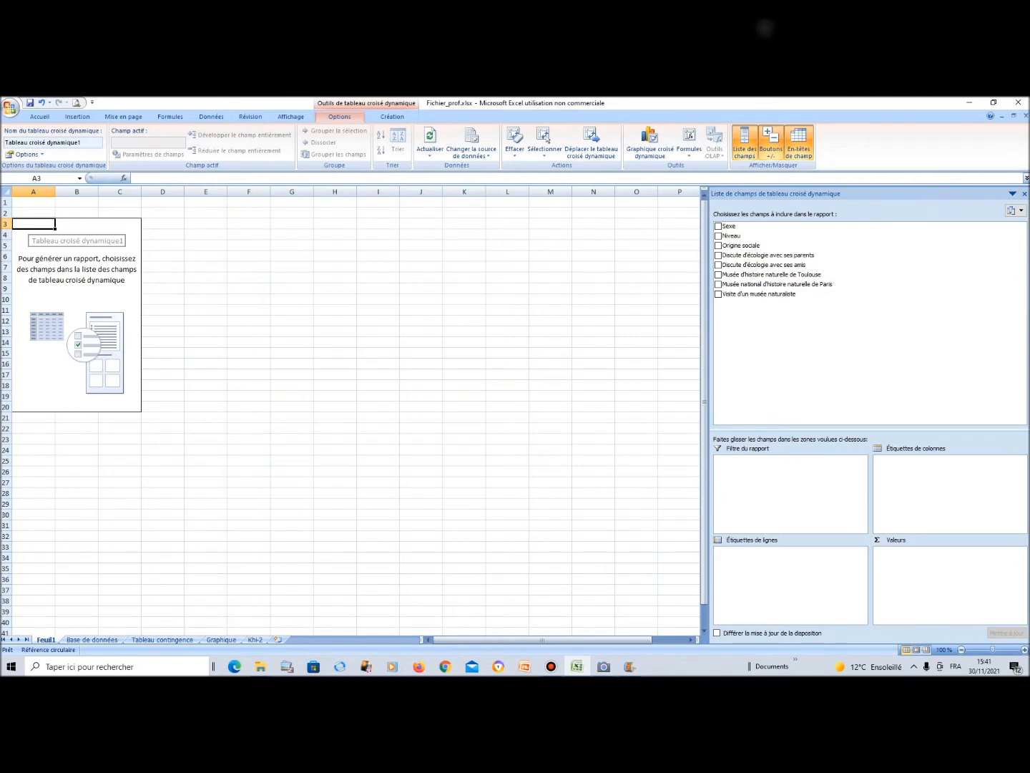
- Use Origine sociale as the pivot table's row labels and Musée national d'histoire naturelle de Paris as both column labels and counted values
{"action": "left_click_drag", "start_coordinate": [741, 246], "coordinate": [786, 565]}
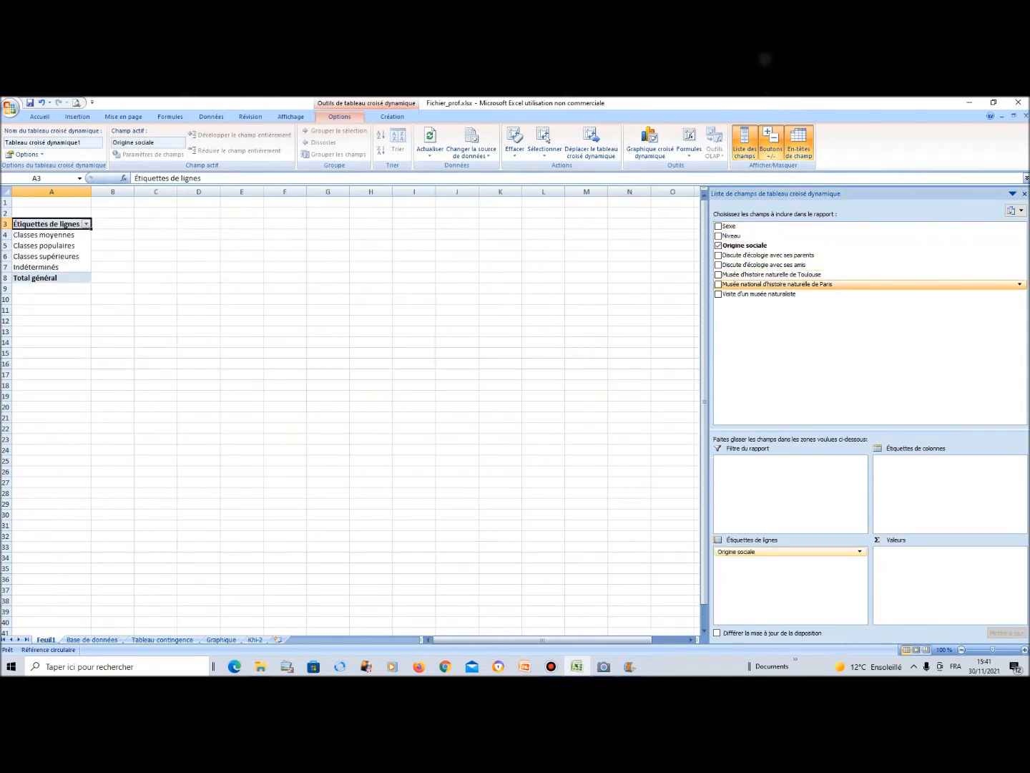
{"action": "left_click_drag", "start_coordinate": [776, 284], "coordinate": [924, 472]}
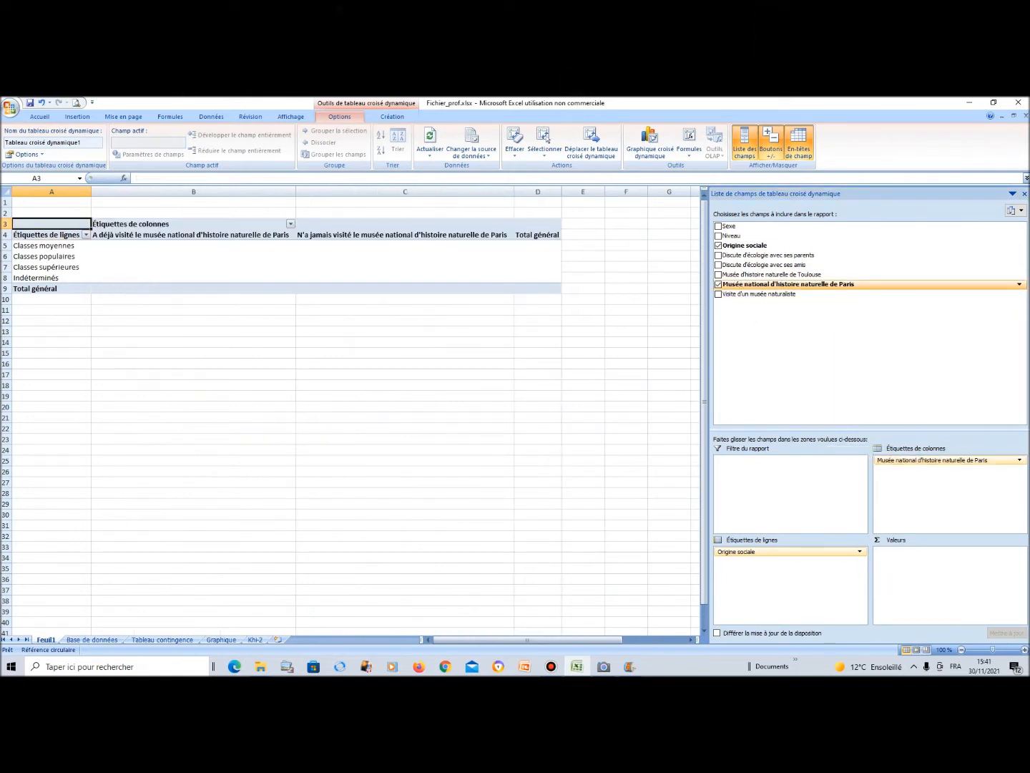
{"action": "left_click_drag", "start_coordinate": [787, 285], "coordinate": [955, 575]}
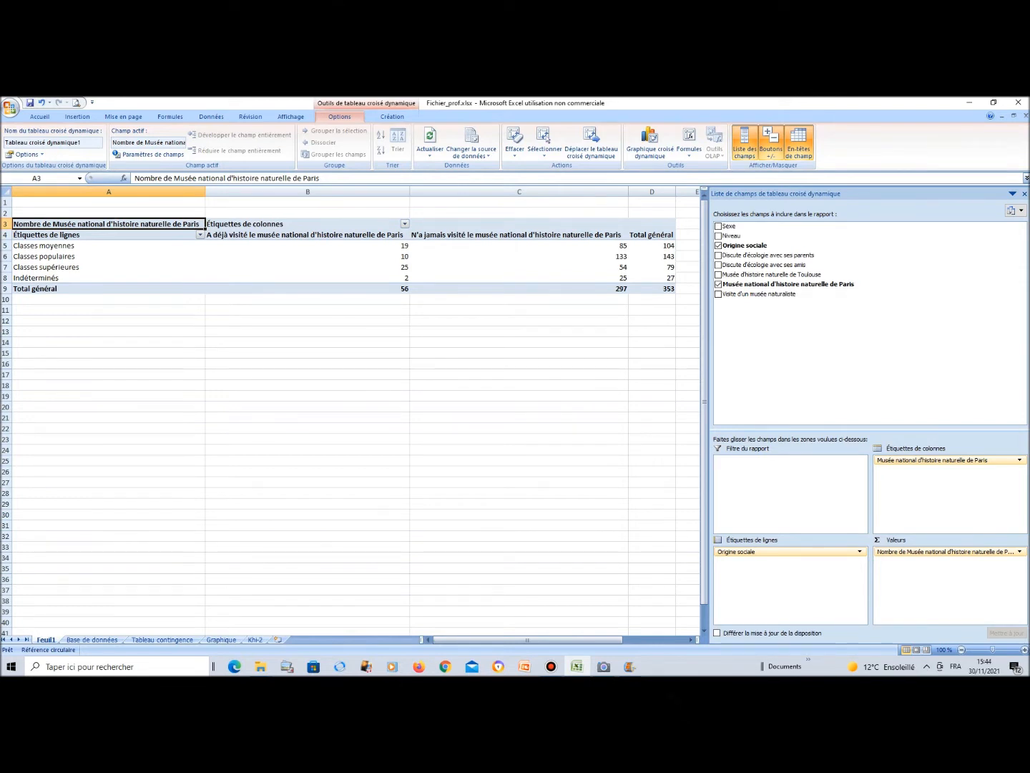
- Examine how the pivot table's counts cross Classes moyennes and Classes populaires with having visited or never visited the Paris museum
{"action": "left_click", "coordinate": [358, 245]}
{"action": "left_click", "coordinate": [71, 245]}
{"action": "left_click", "coordinate": [337, 246]}
{"action": "left_click", "coordinate": [333, 236]}
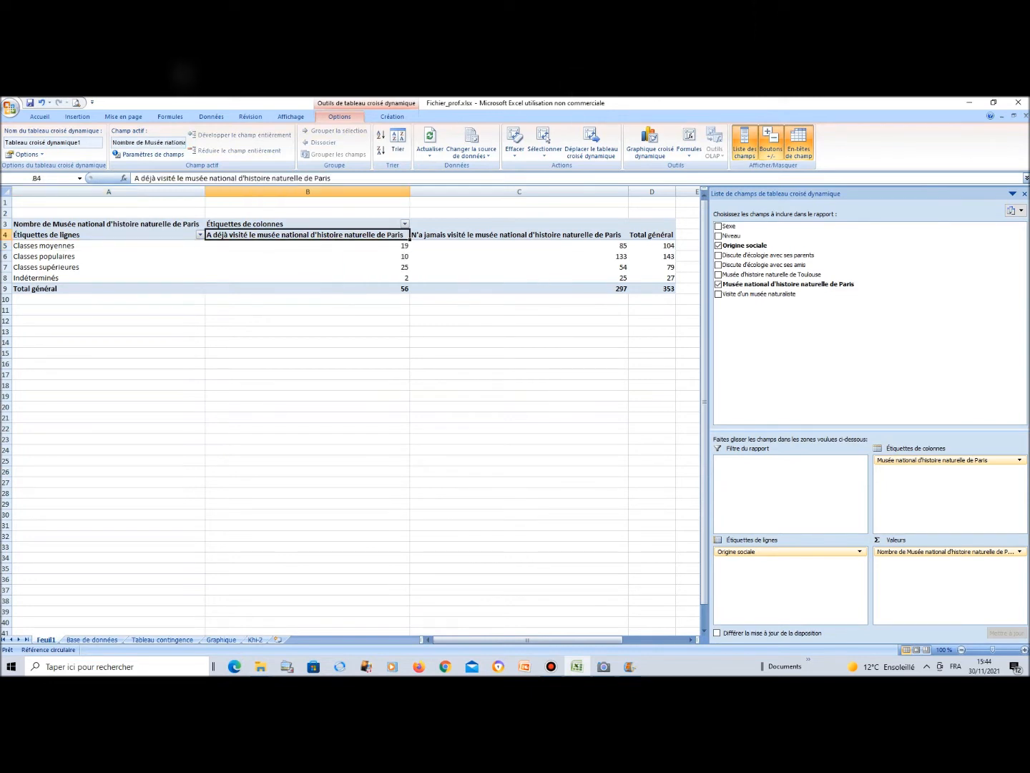
{"action": "left_click", "coordinate": [356, 245]}
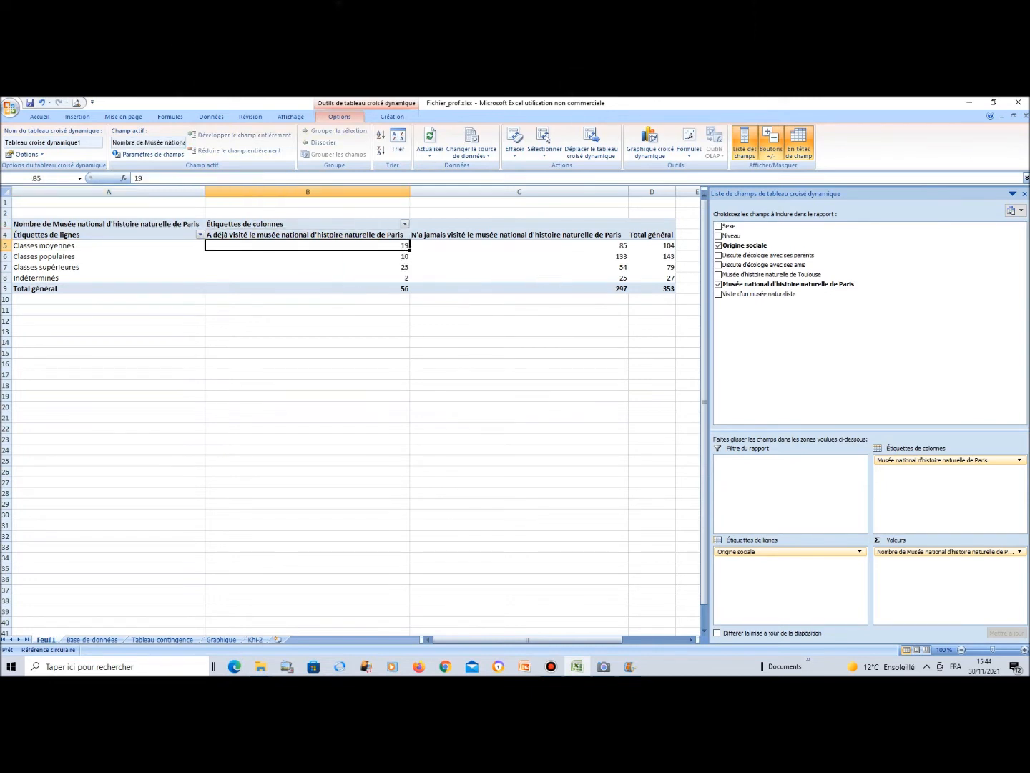
{"action": "left_click", "coordinate": [519, 256]}
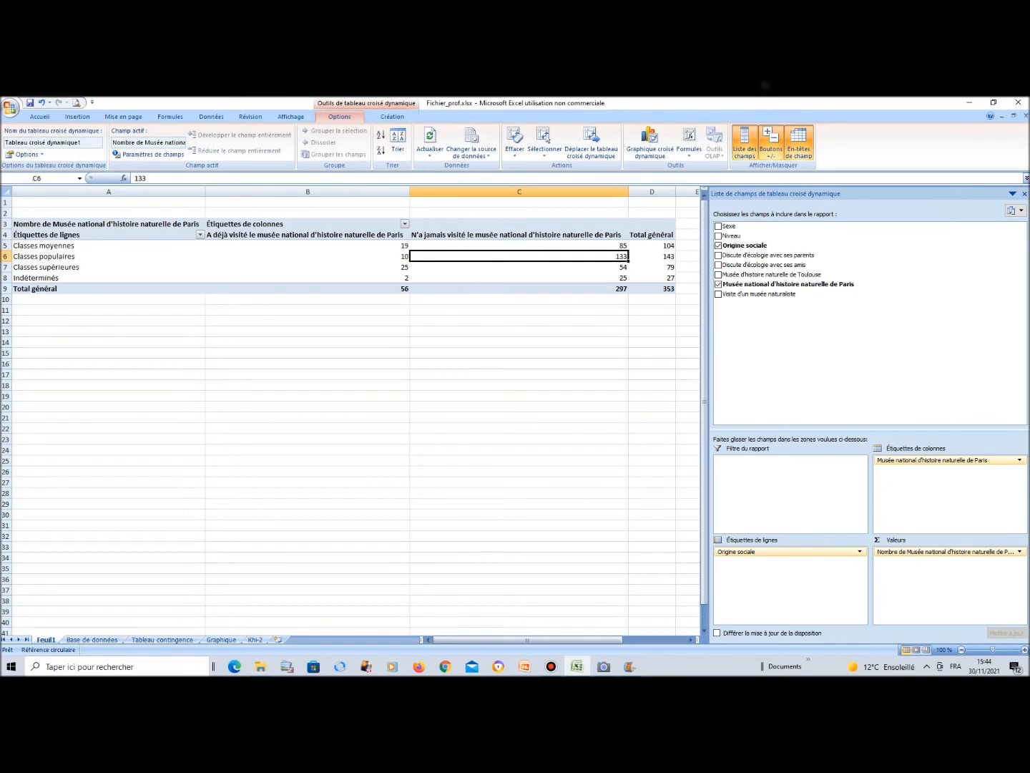
{"action": "left_click", "coordinate": [93, 256]}
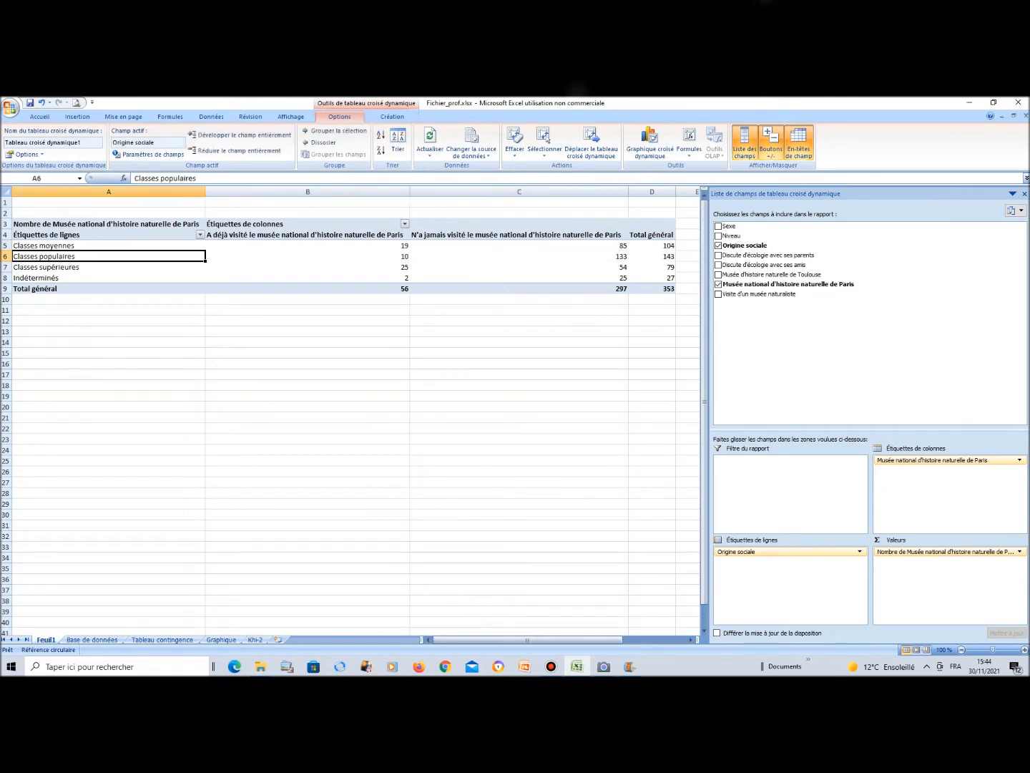
{"action": "left_click", "coordinate": [519, 235]}
{"action": "left_click", "coordinate": [519, 342]}
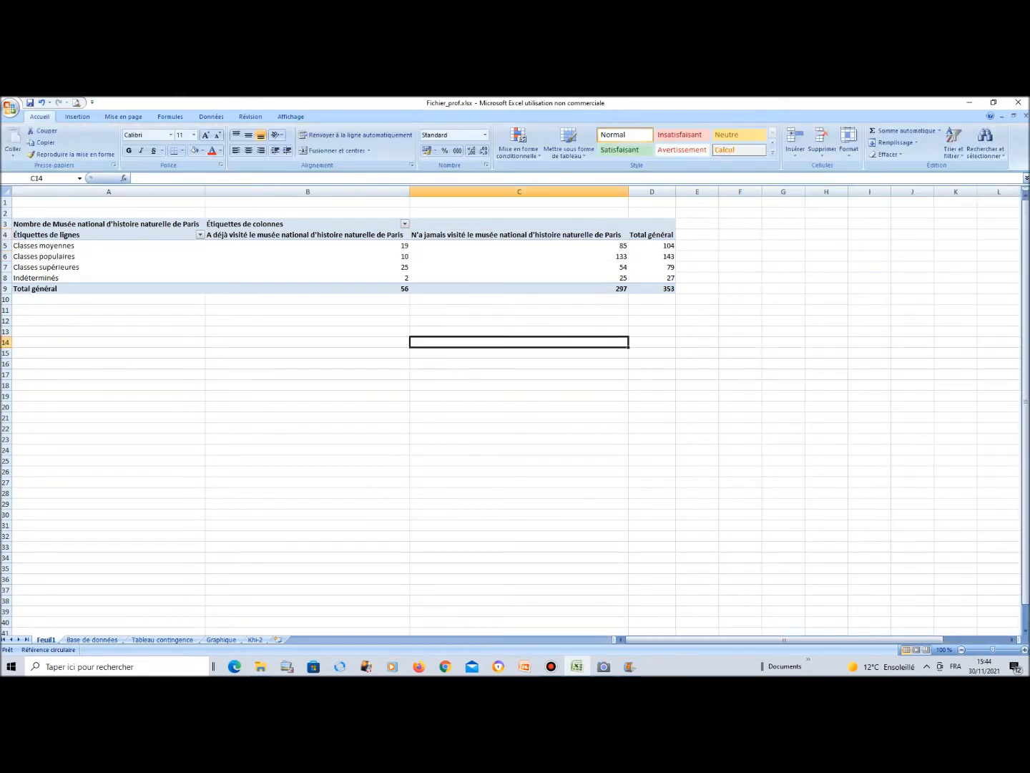
{"action": "left_click", "coordinate": [308, 320]}
- Filter the pivot table's row labels to exclude the Indéterminés category
{"action": "left_click", "coordinate": [307, 278]}
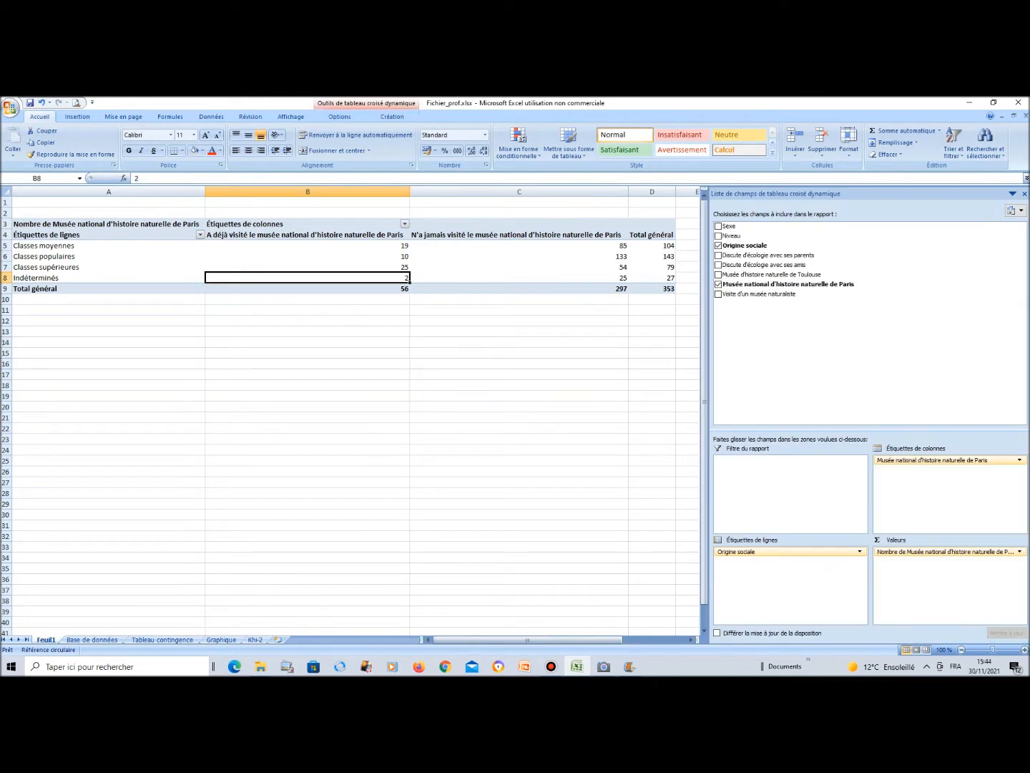
{"action": "key", "text": "Left"}
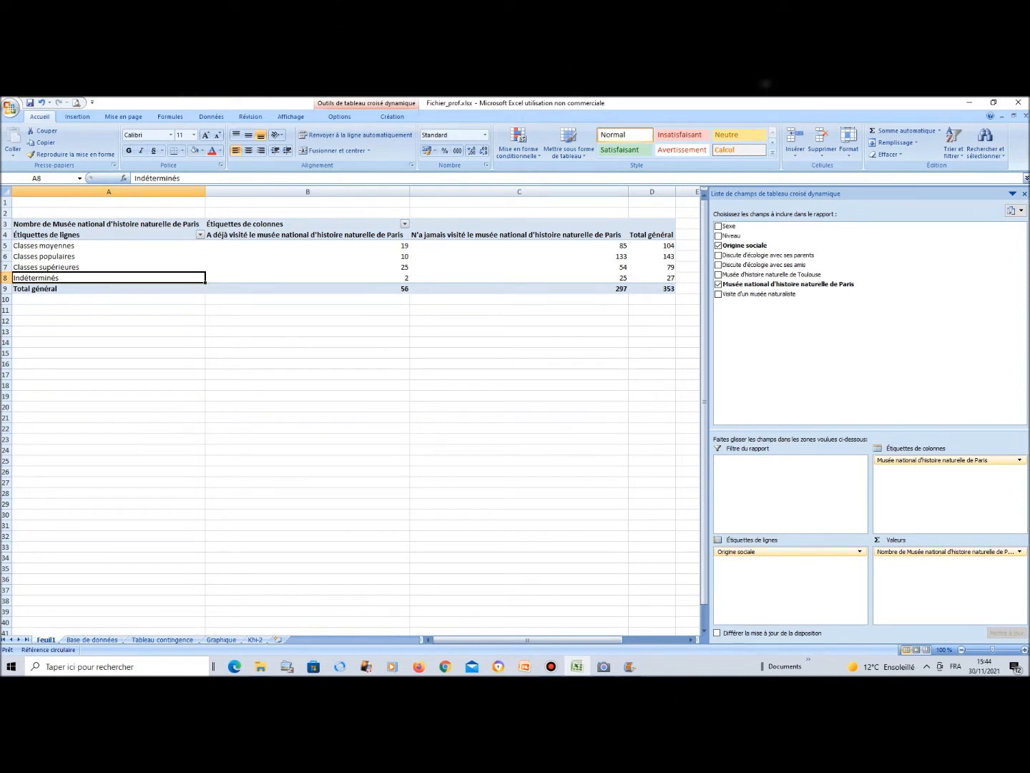
{"action": "left_click", "coordinate": [200, 234]}
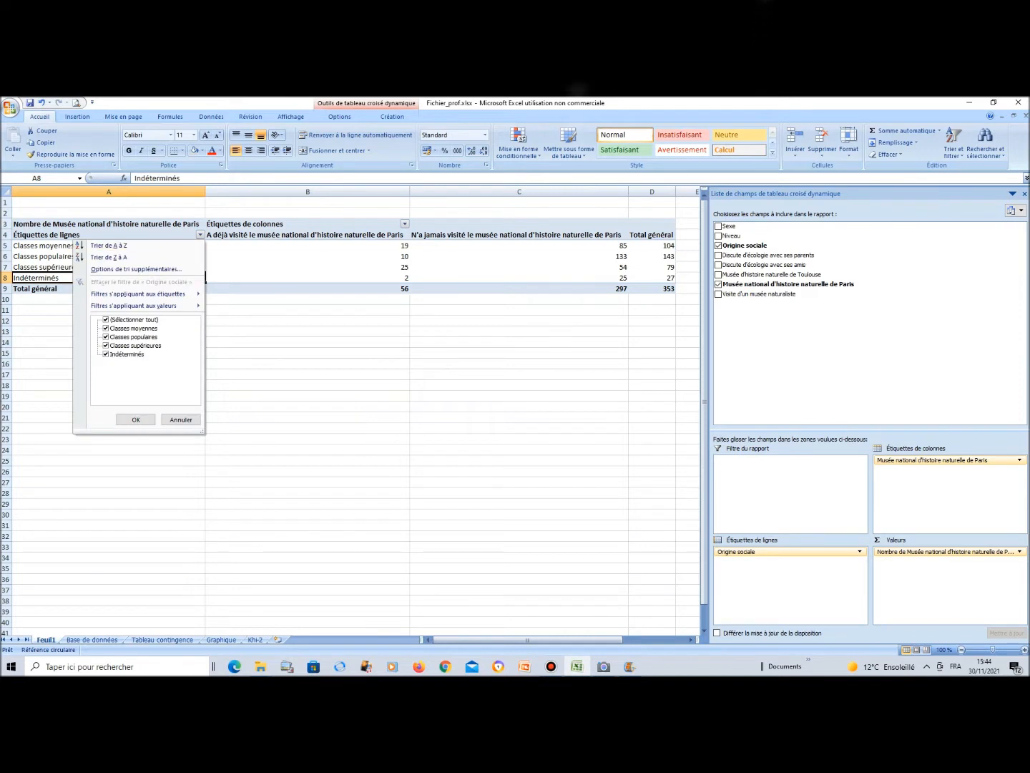
{"action": "left_click", "coordinate": [107, 354]}
{"action": "left_click", "coordinate": [136, 419]}
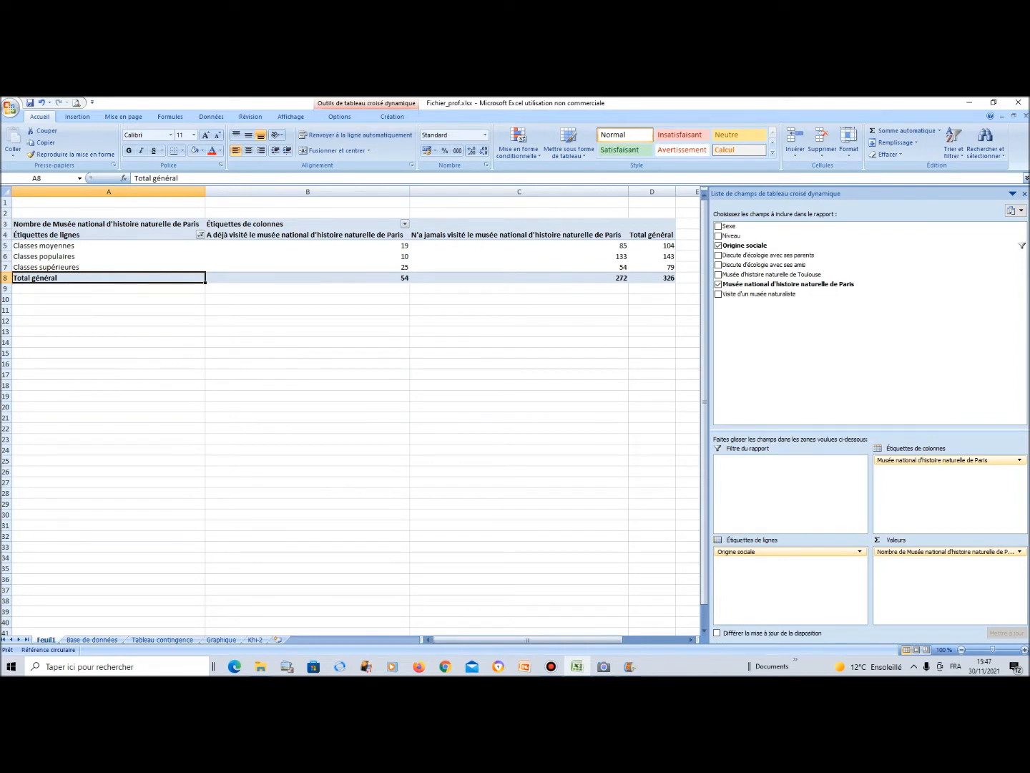
- Copy the pivot table counts in B5:C7 into the Tableau contingence sheet starting at cell B3, without their formatting
{"action": "left_click_drag", "start_coordinate": [307, 245], "coordinate": [520, 266]}
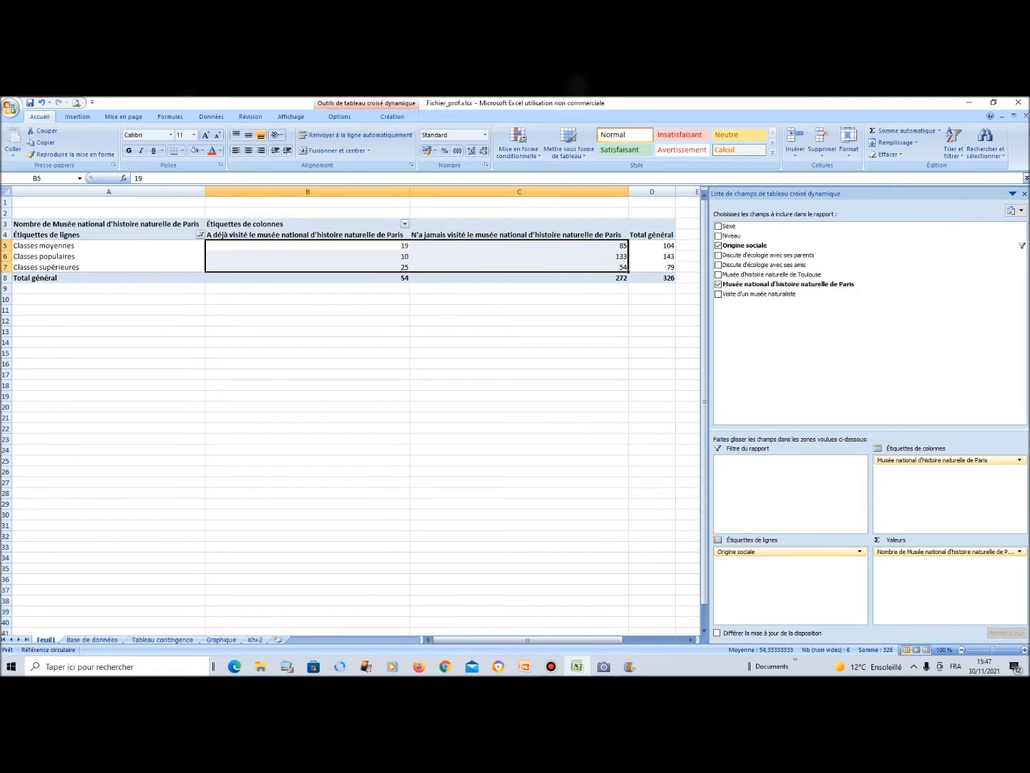
{"action": "key", "text": "ctrl+c"}
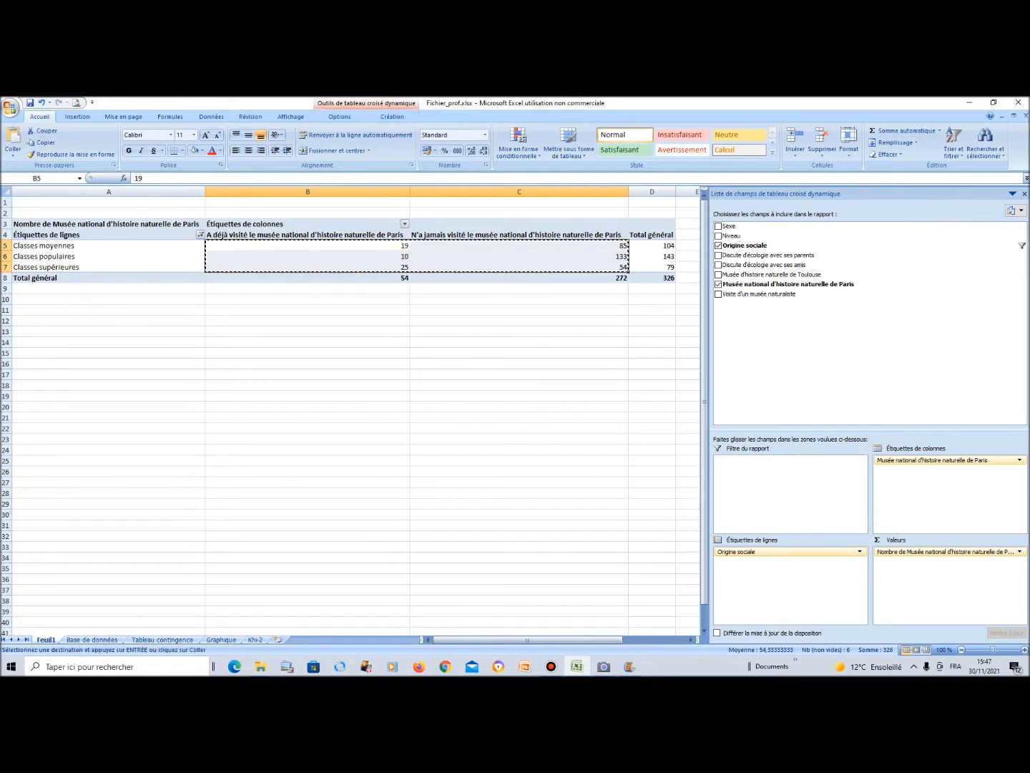
{"action": "left_click", "coordinate": [164, 639]}
{"action": "left_click", "coordinate": [136, 277]}
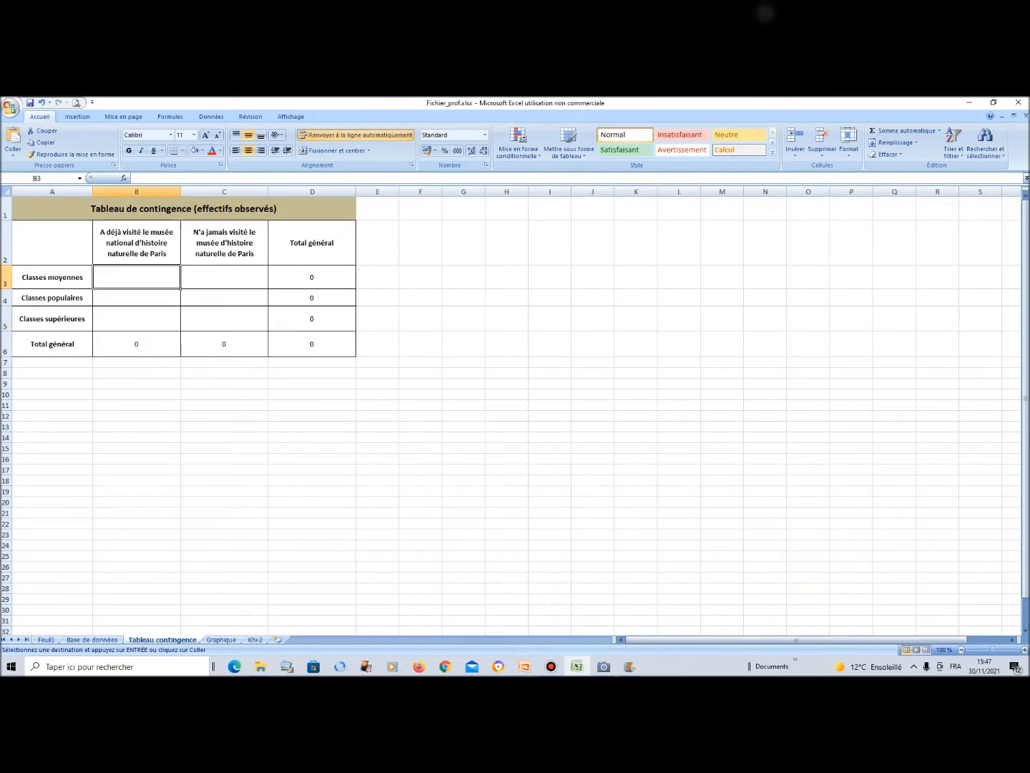
{"action": "left_click", "coordinate": [13, 151]}
{"action": "left_click", "coordinate": [45, 190]}
{"action": "left_click", "coordinate": [550, 469]}
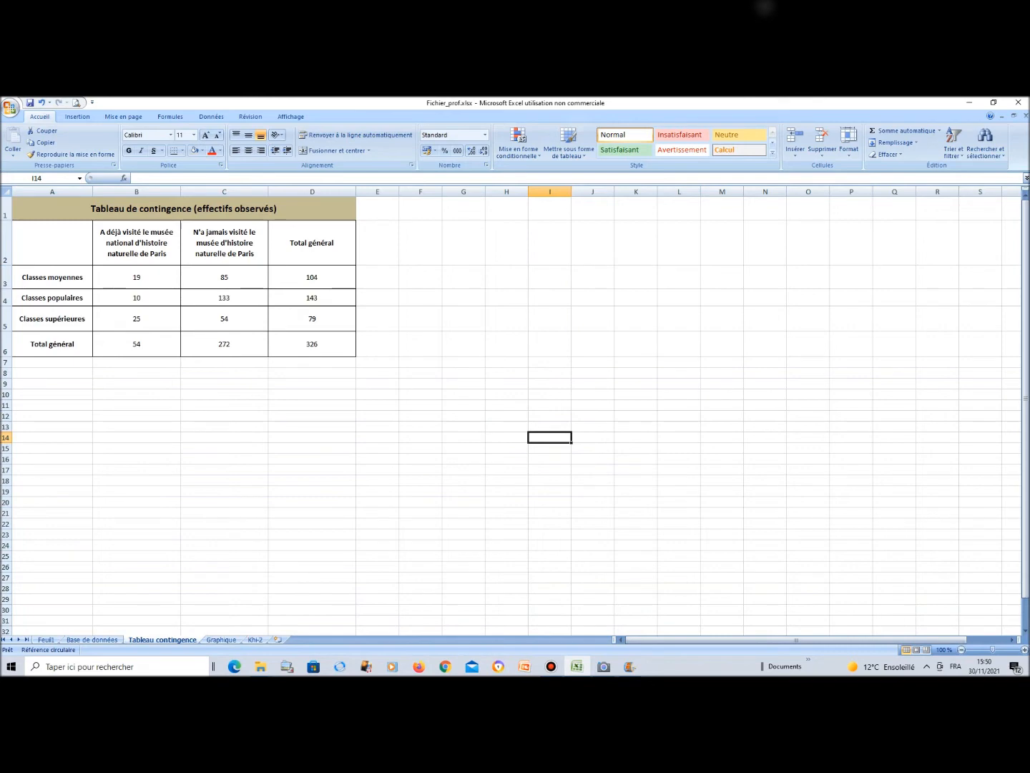
- On the Khi-2 sheet, examine the overall total of the Tableau des Khi-2 locaux and the Khi-2 table extract below it
{"action": "key", "text": "ctrl+Page_Down"}
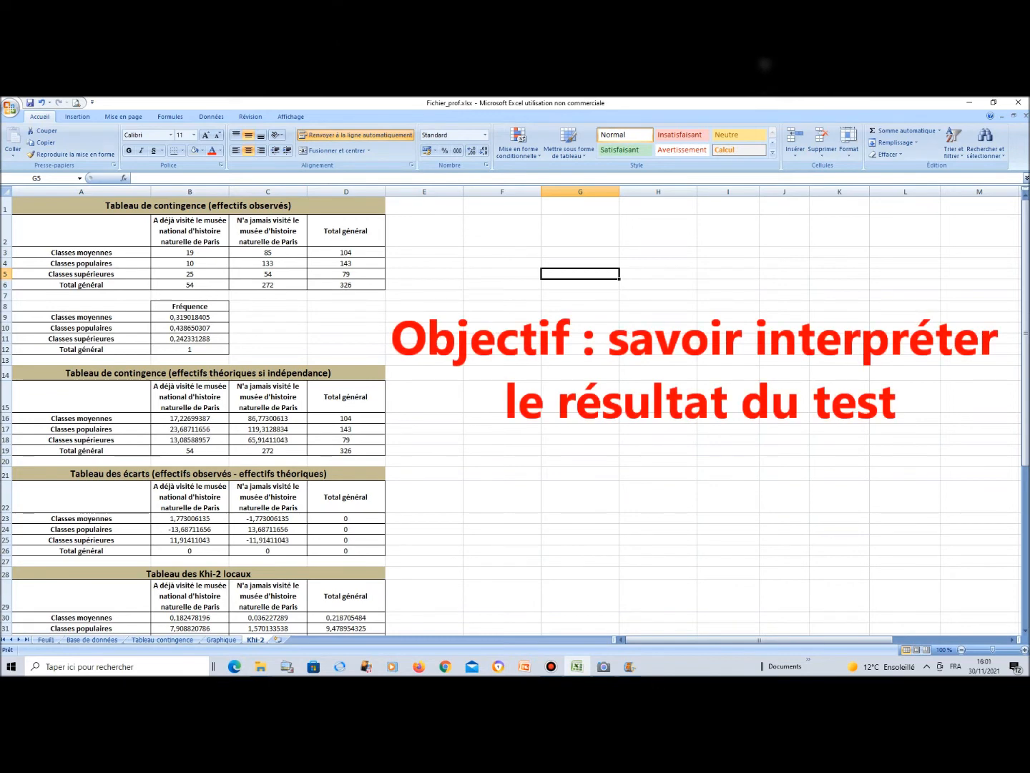
{"action": "scroll", "coordinate": [511, 415], "scroll_direction": "down", "scroll_amount": 4}
{"action": "scroll", "coordinate": [511, 415], "scroll_direction": "down", "scroll_amount": 1}
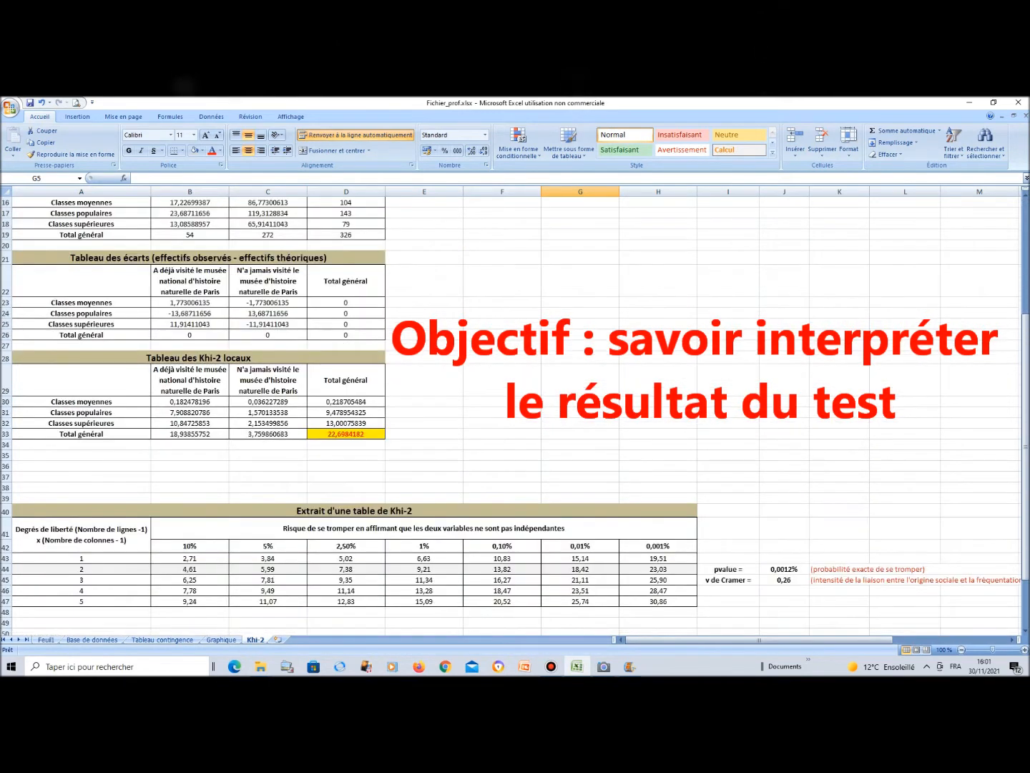
{"action": "left_click", "coordinate": [346, 434]}
{"action": "left_click", "coordinate": [424, 445]}
{"action": "left_click", "coordinate": [424, 434]}
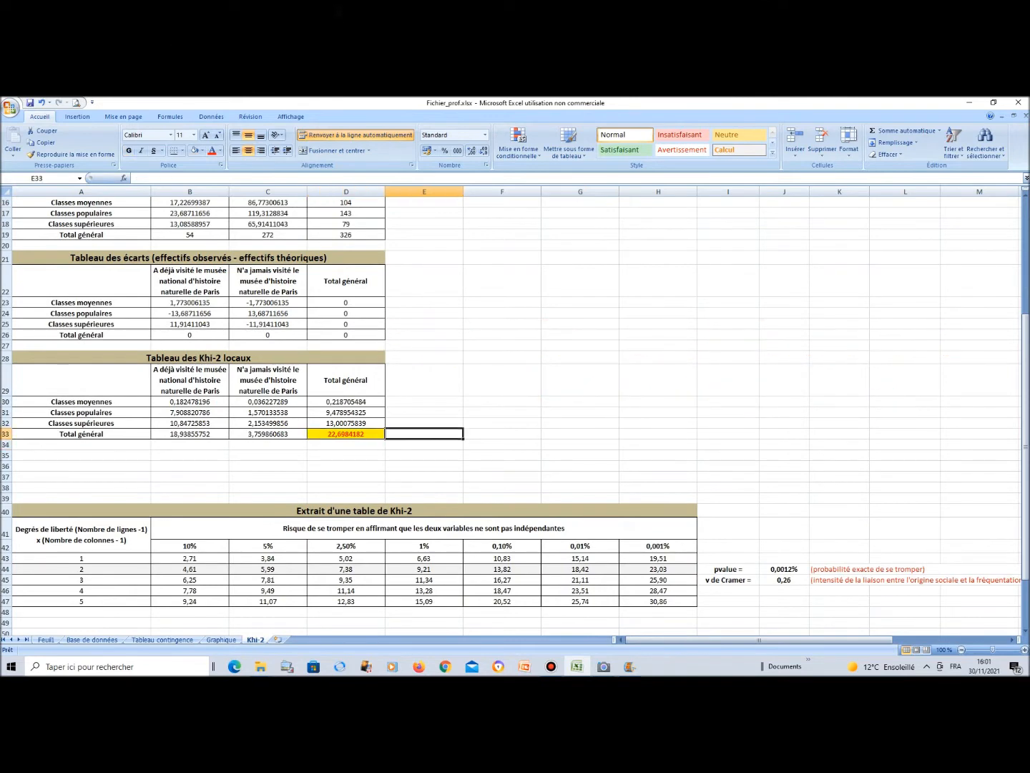
- Examine the overall Khi-2 total in D33, then the whole Extrait d'une table de Khi-2 in A40:H47
{"action": "left_click", "coordinate": [503, 434]}
{"action": "left_click", "coordinate": [346, 434]}
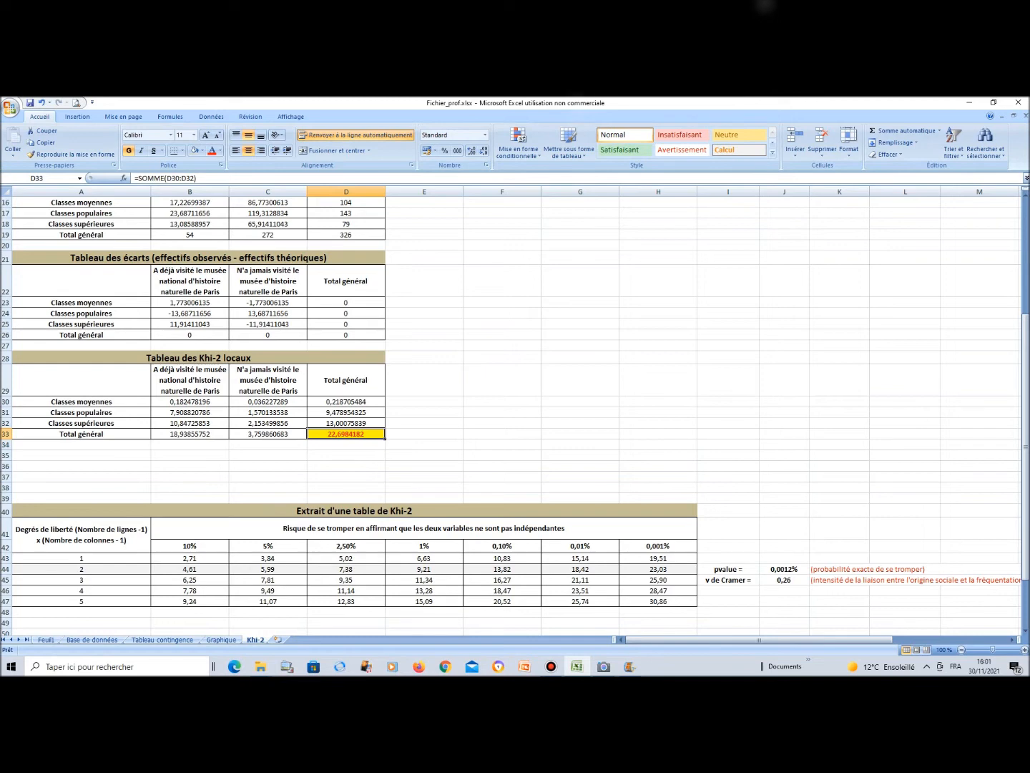
{"action": "left_click", "coordinate": [502, 433]}
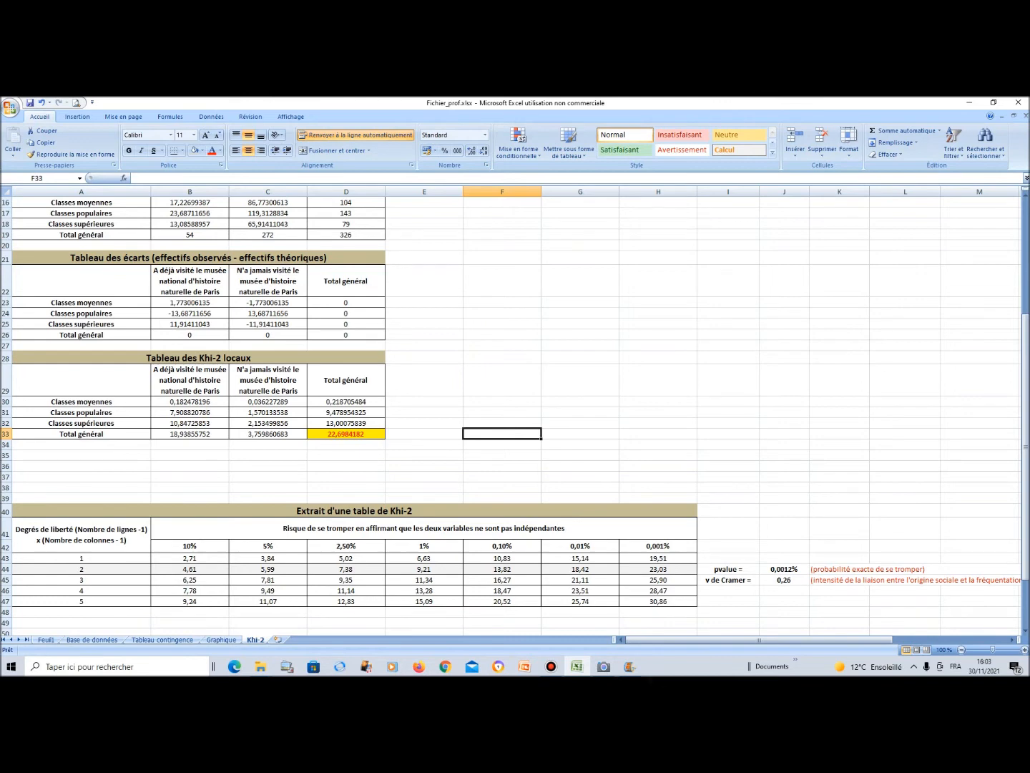
{"action": "left_click", "coordinate": [345, 434]}
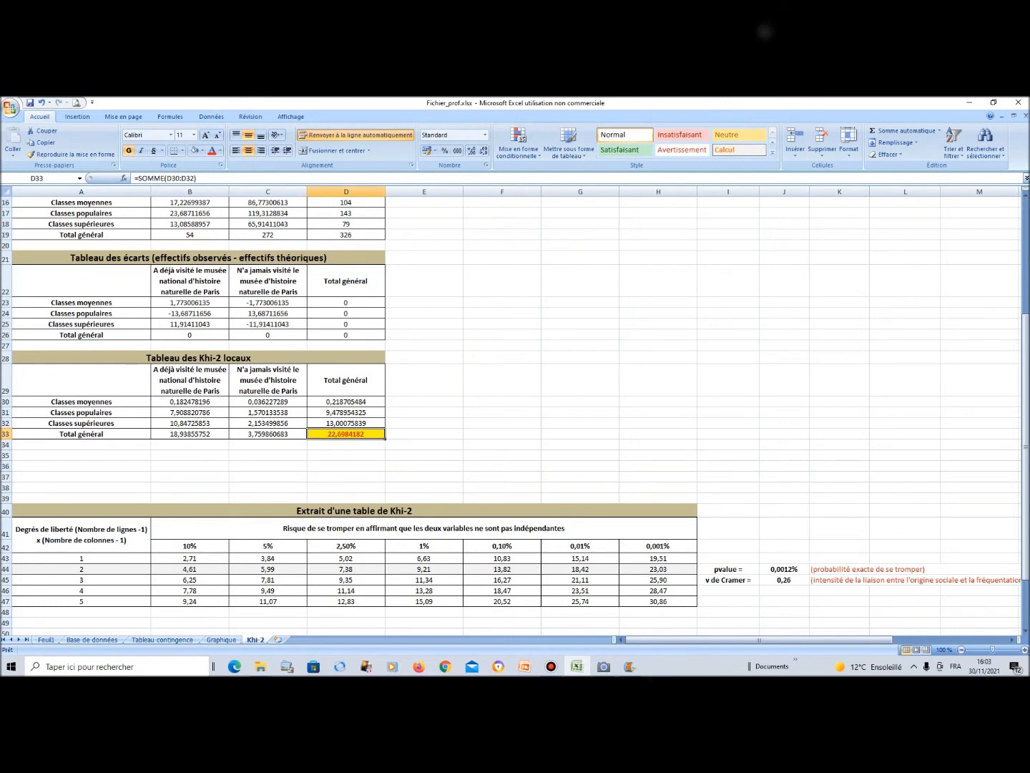
{"action": "left_click", "coordinate": [502, 434]}
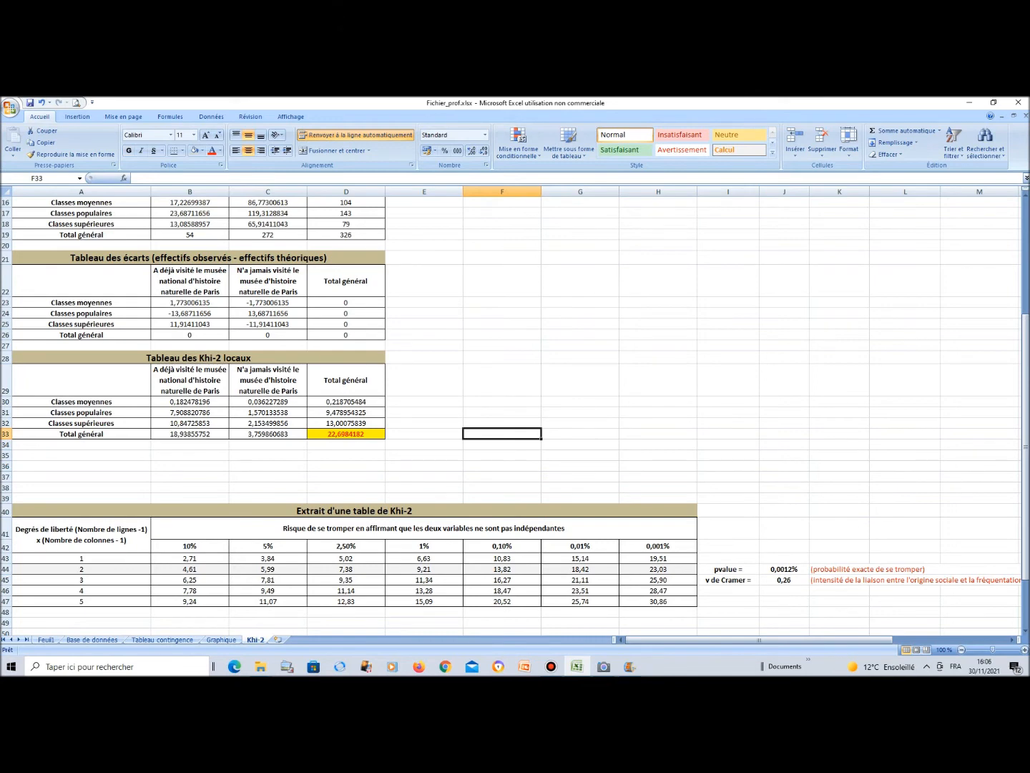
{"action": "left_click_drag", "start_coordinate": [80, 510], "coordinate": [658, 601]}
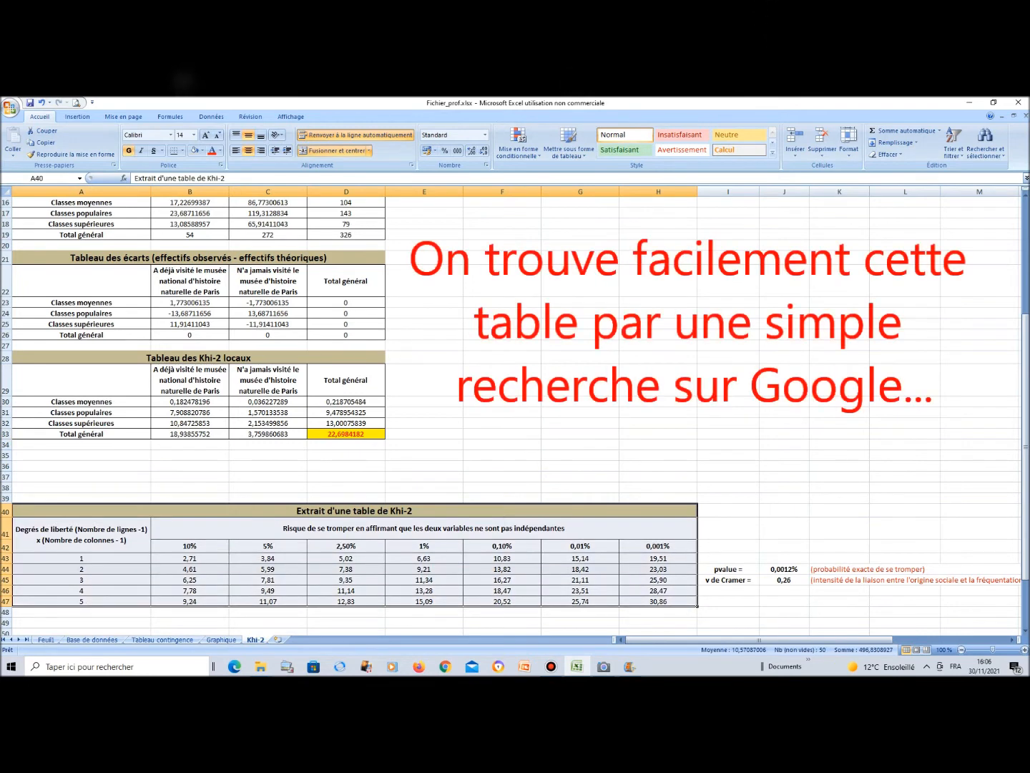
{"action": "left_click", "coordinate": [502, 477]}
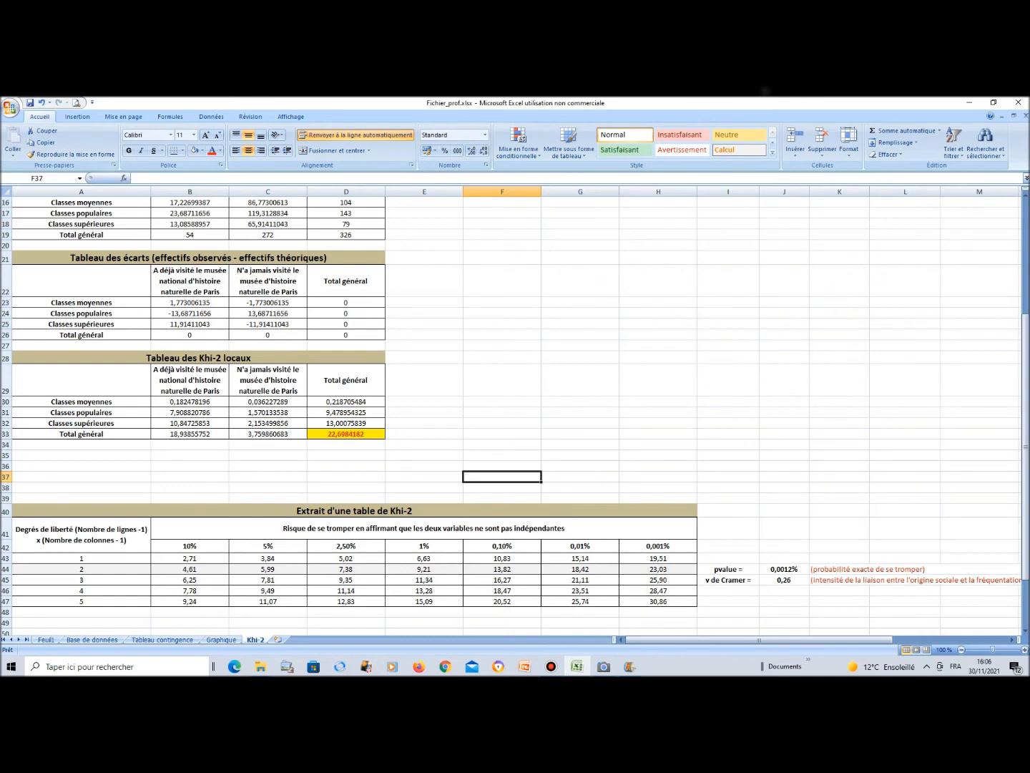
- In the Tableau des Khi-2 locaux, examine the three social class rows and the two museum visit columns that determine the degrees of freedom
{"action": "left_click_drag", "start_coordinate": [73, 380], "coordinate": [347, 434]}
{"action": "left_click", "coordinate": [425, 433]}
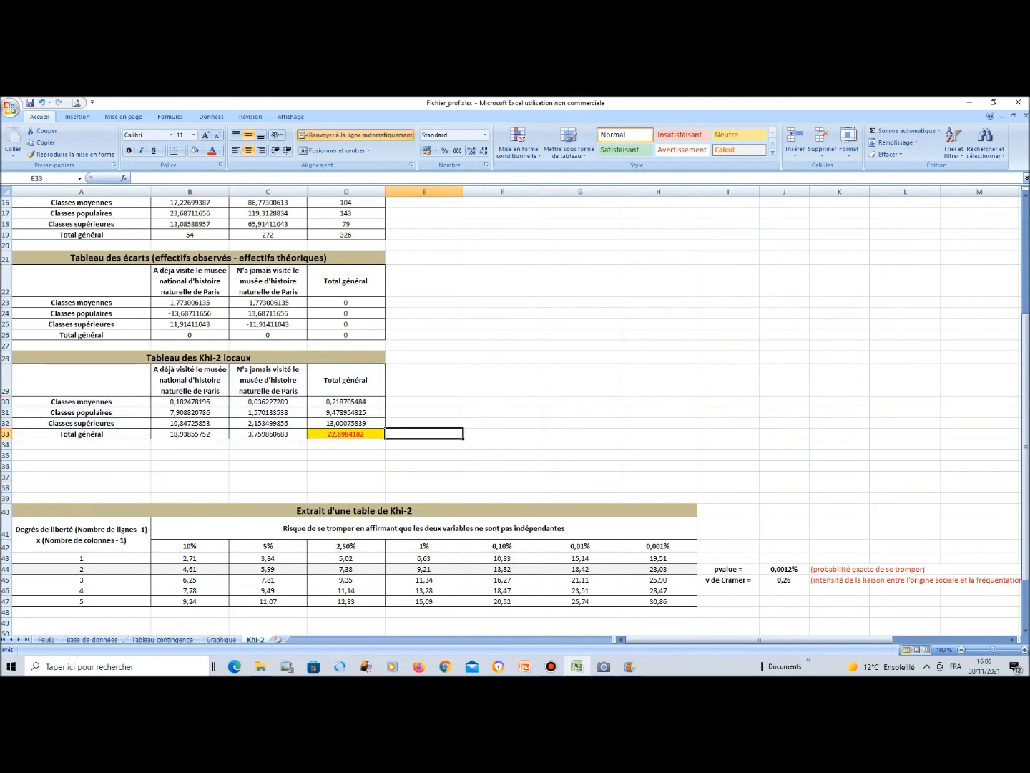
{"action": "left_click", "coordinate": [81, 402]}
{"action": "left_click", "coordinate": [80, 412]}
{"action": "left_click", "coordinate": [81, 422]}
{"action": "left_click", "coordinate": [190, 380]}
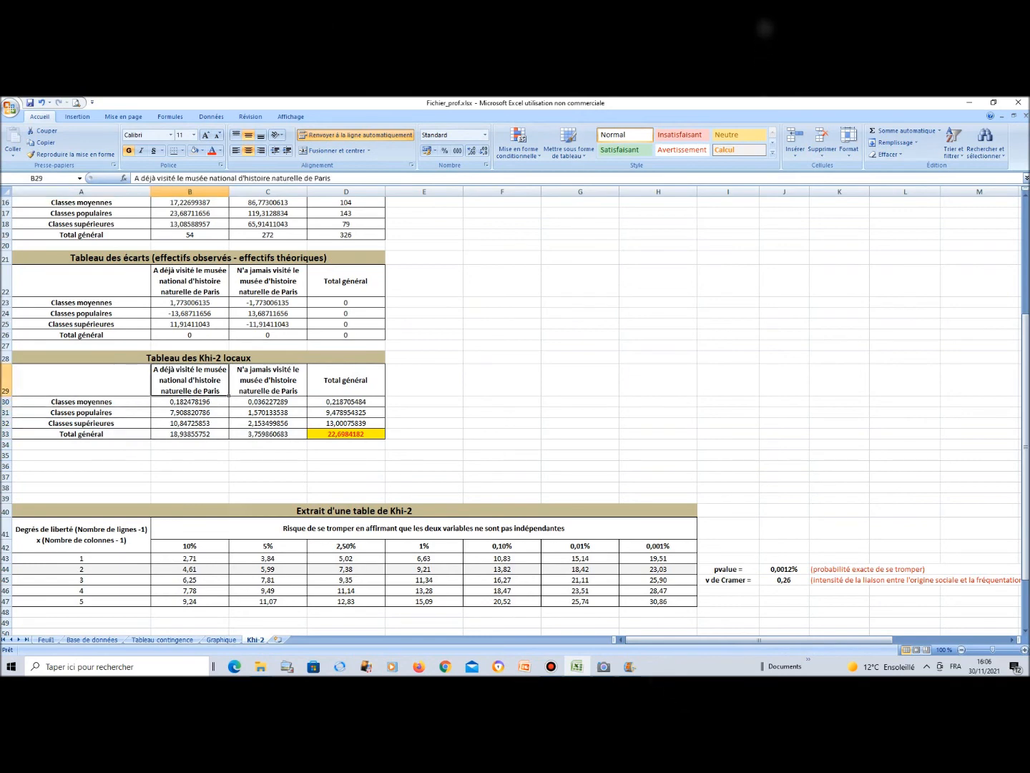
{"action": "left_click", "coordinate": [268, 380]}
{"action": "left_click", "coordinate": [502, 380]}
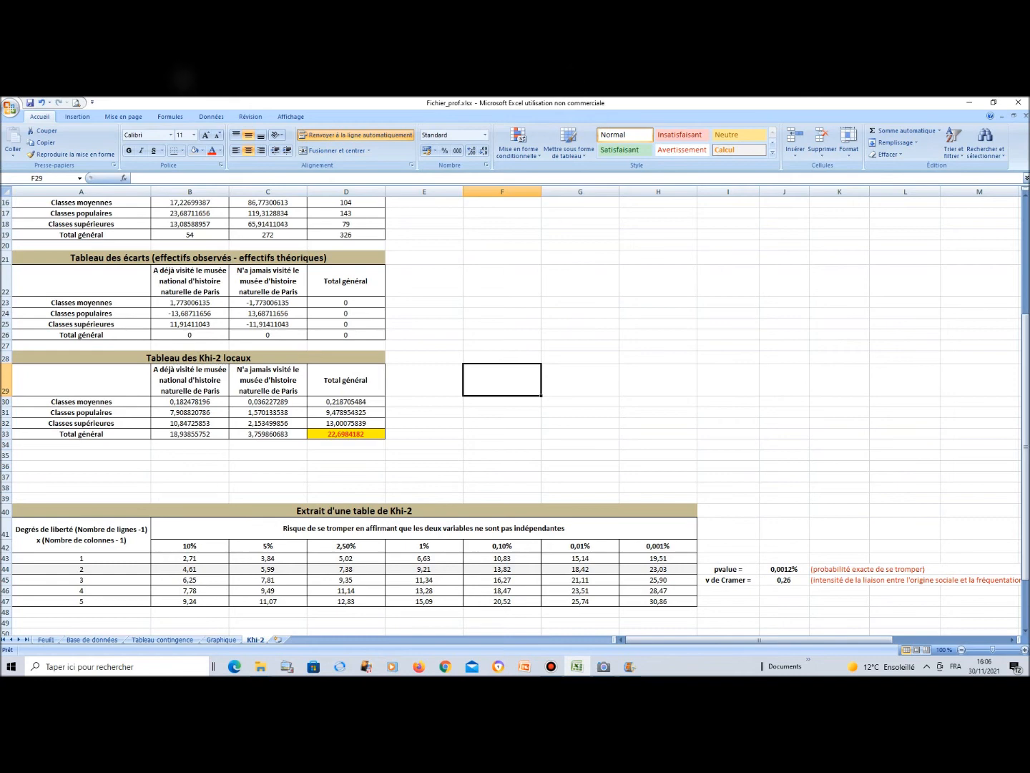
- Relate the degrees of freedom formula in the Khi-2 table extract to the local Khi-2 table's class rows and visit columns
{"action": "left_click", "coordinate": [81, 534]}
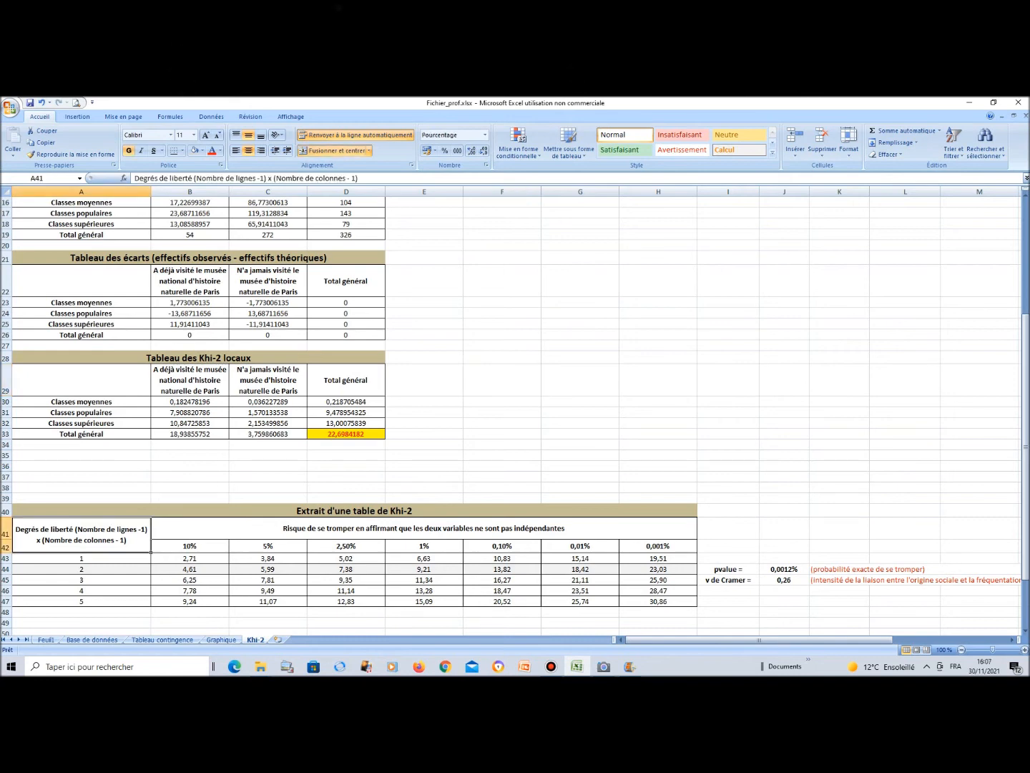
{"action": "key", "text": "Down"}
{"action": "key", "text": "Down"}
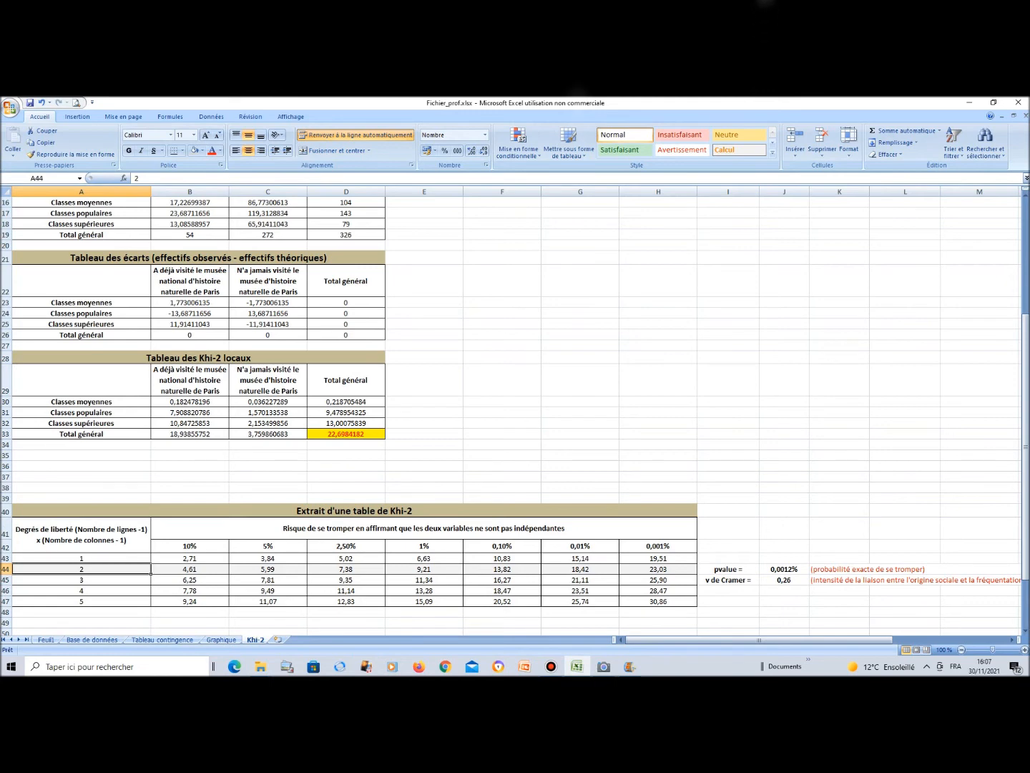
{"action": "left_click_drag", "start_coordinate": [147, 401], "coordinate": [150, 428]}
{"action": "left_click_drag", "start_coordinate": [190, 382], "coordinate": [308, 393]}
- Review the degrees of freedom from 1 to 5 in the Khi-2 table extract and select the entry for 2
{"action": "left_click", "coordinate": [81, 557]}
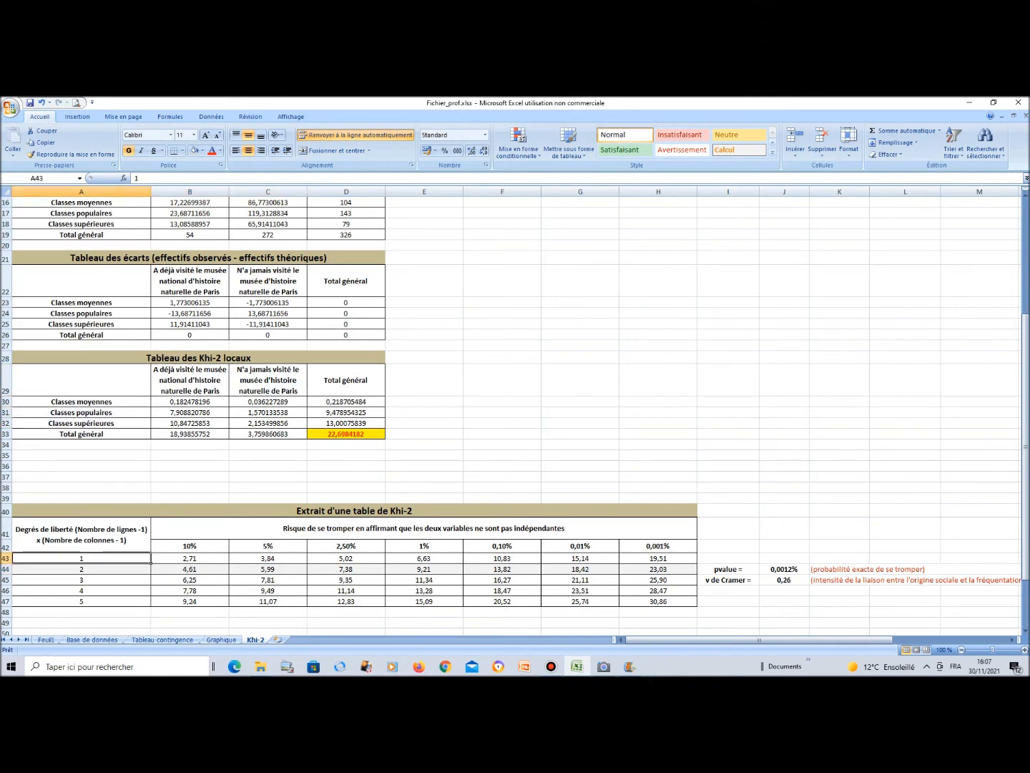
{"action": "key", "text": "Down"}
{"action": "key", "text": "Down"}
{"action": "key", "text": "Down"}
{"action": "key", "text": "Down"}
{"action": "key", "text": "Up"}
{"action": "key", "text": "Up"}
{"action": "key", "text": "Up"}
{"action": "key", "text": "Up"}
{"action": "key", "text": "Up"}
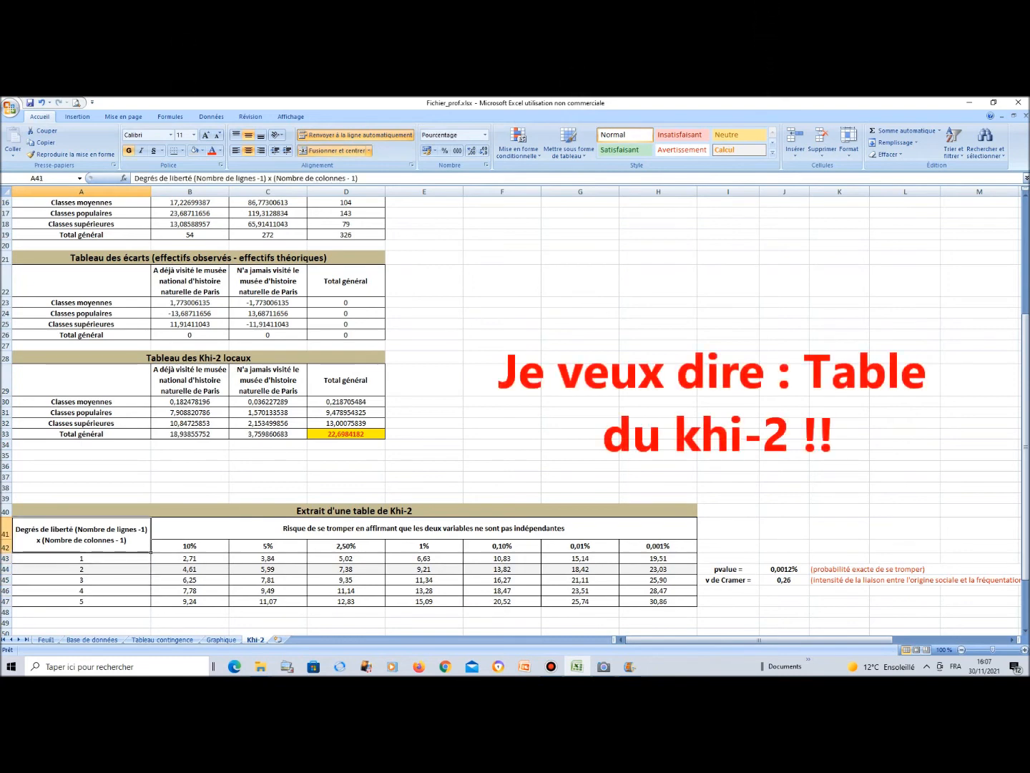
{"action": "key", "text": "Down"}
{"action": "key", "text": "Down"}
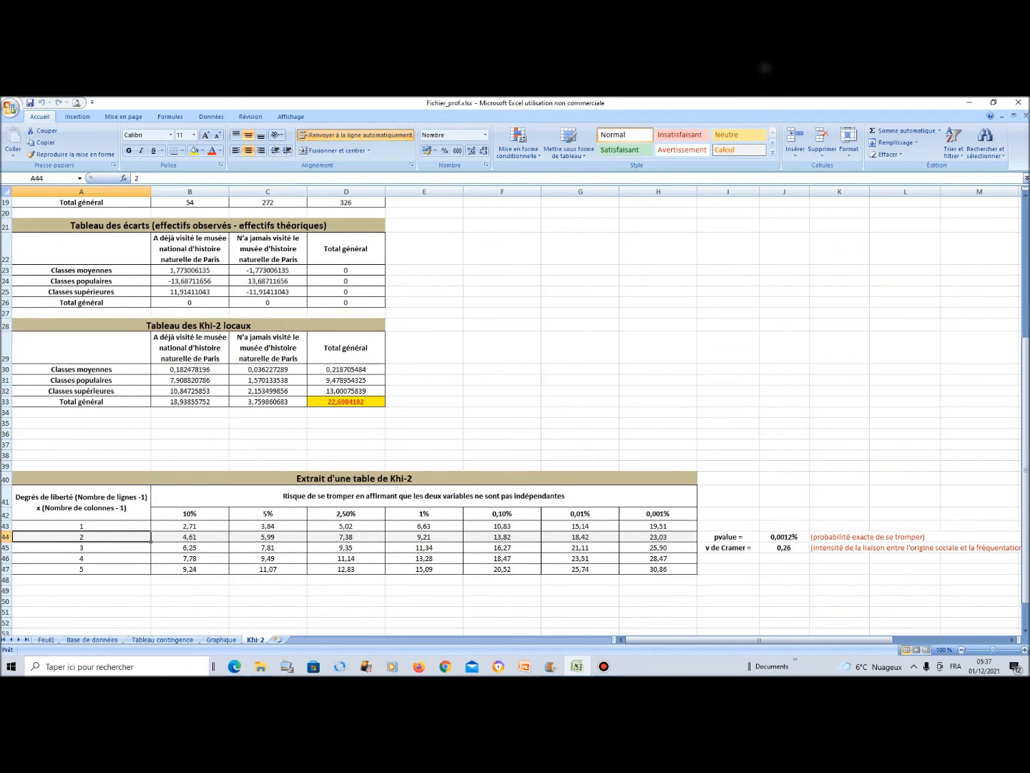
- Compare the Khi-2 total in D33 with the thresholds for 2 degrees of freedom, from the 10% to the 0,001% risk
{"action": "key", "text": "Right"}
{"action": "key", "text": "Right"}
{"action": "key", "text": "Right"}
{"action": "key", "text": "Right"}
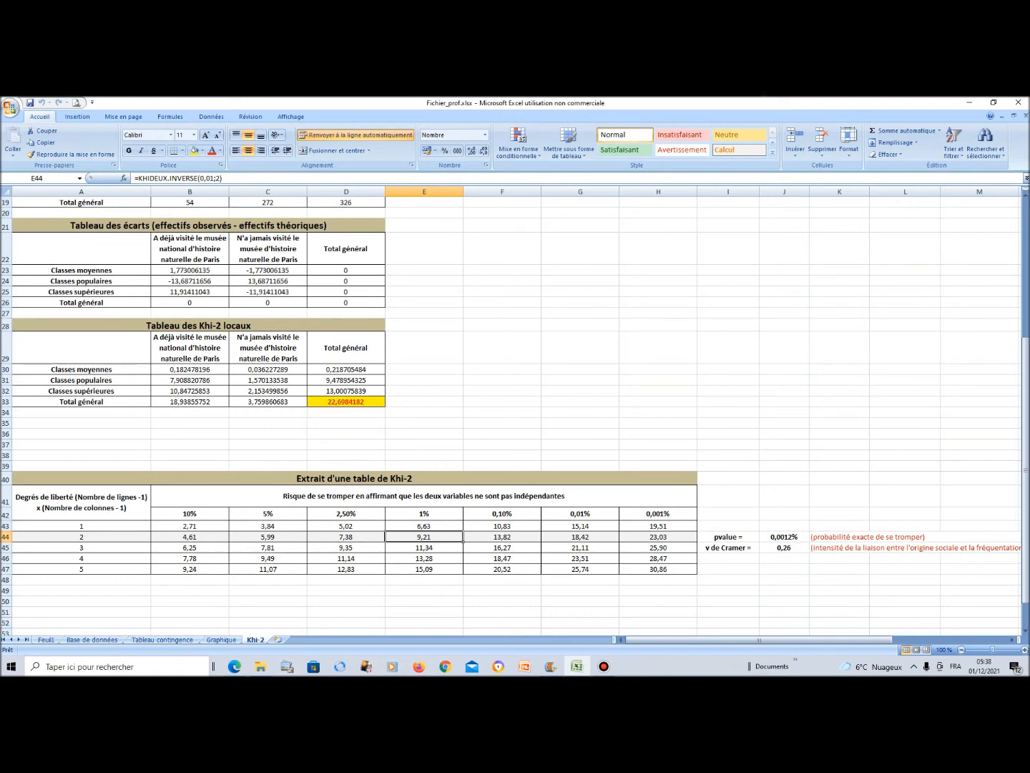
{"action": "left_click", "coordinate": [344, 401]}
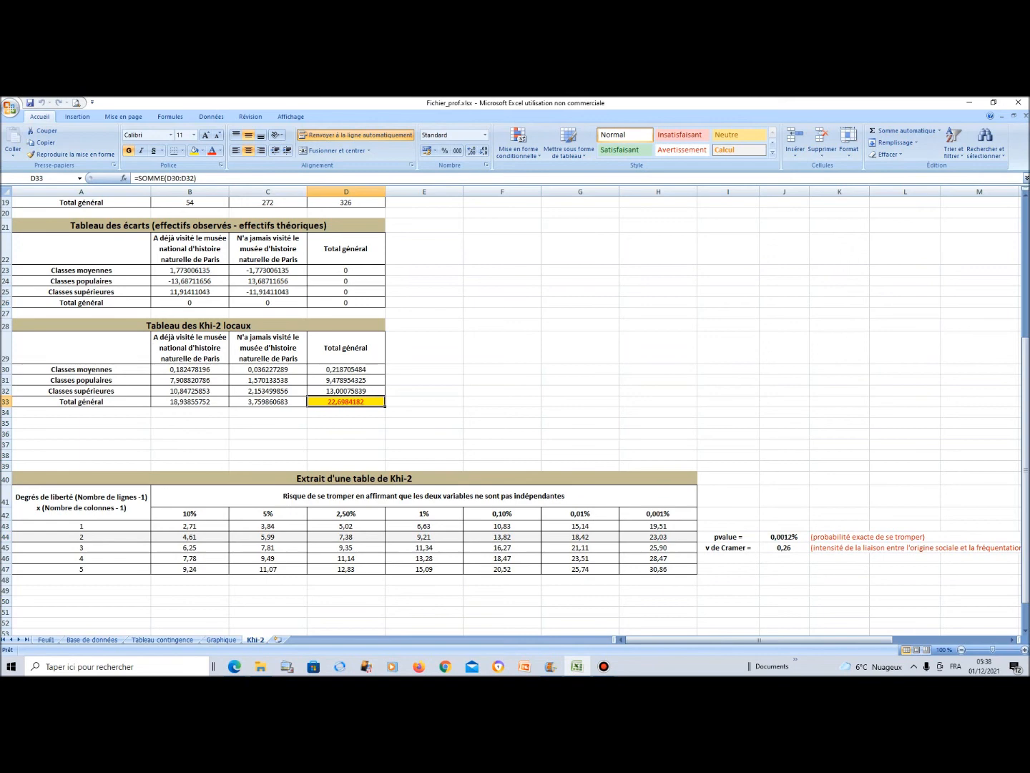
{"action": "left_click", "coordinate": [502, 536]}
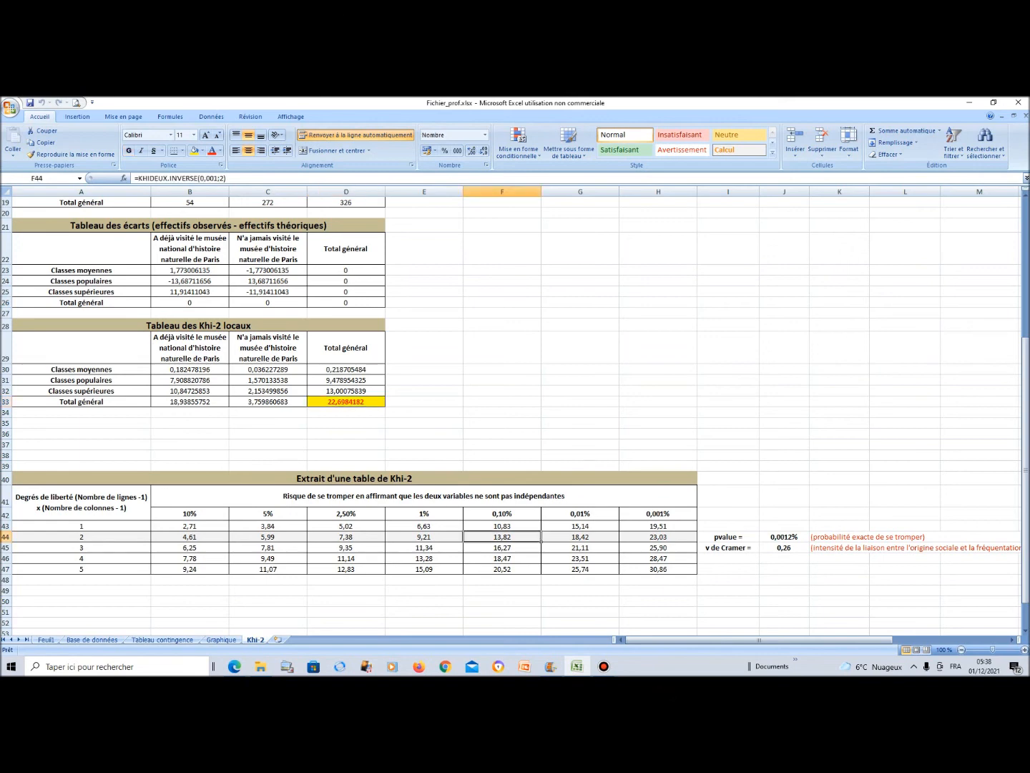
{"action": "key", "text": "Right"}
{"action": "key", "text": "Right"}
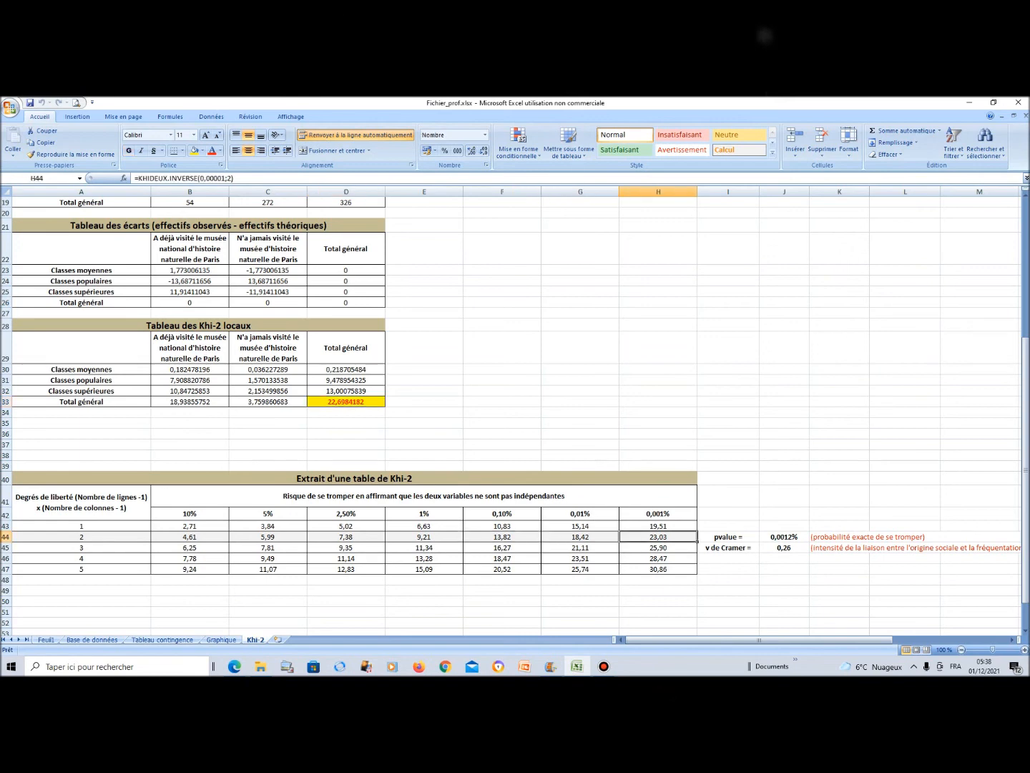